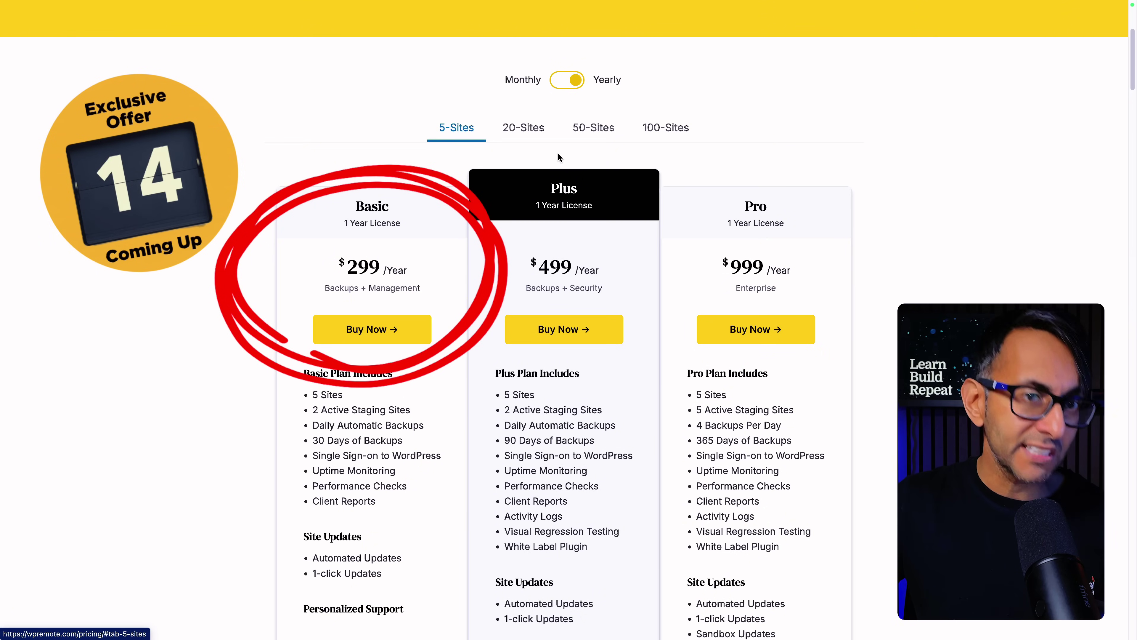
# Switch the 5-site plan prices to Monthly, then back to Yearly ($299, $499, $999)
pyautogui.click(562, 81)
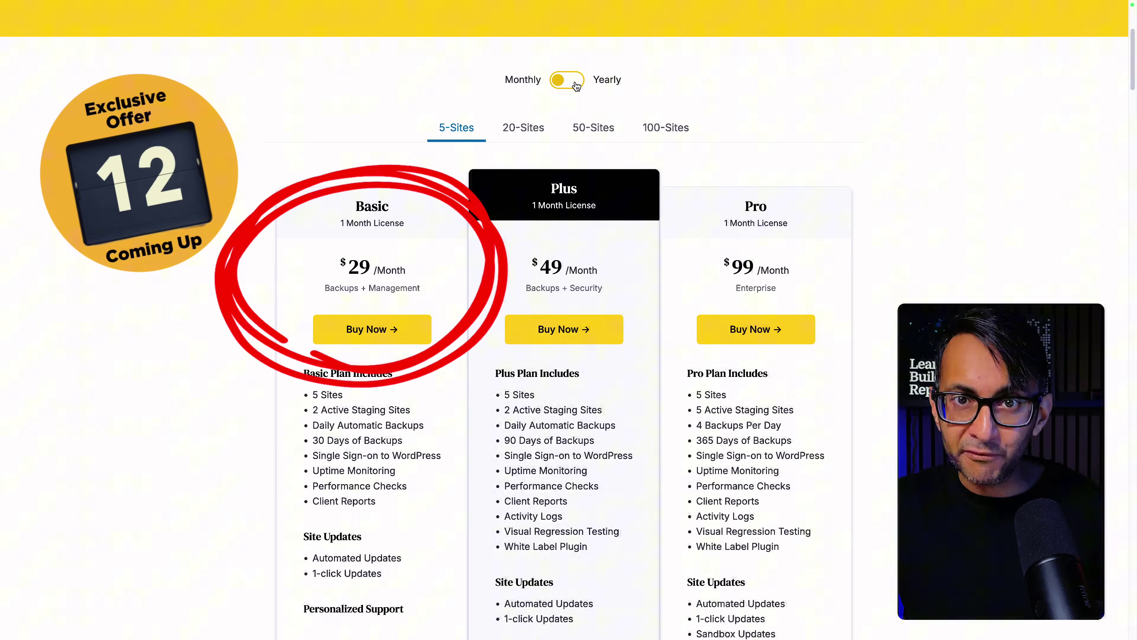
pyautogui.click(571, 85)
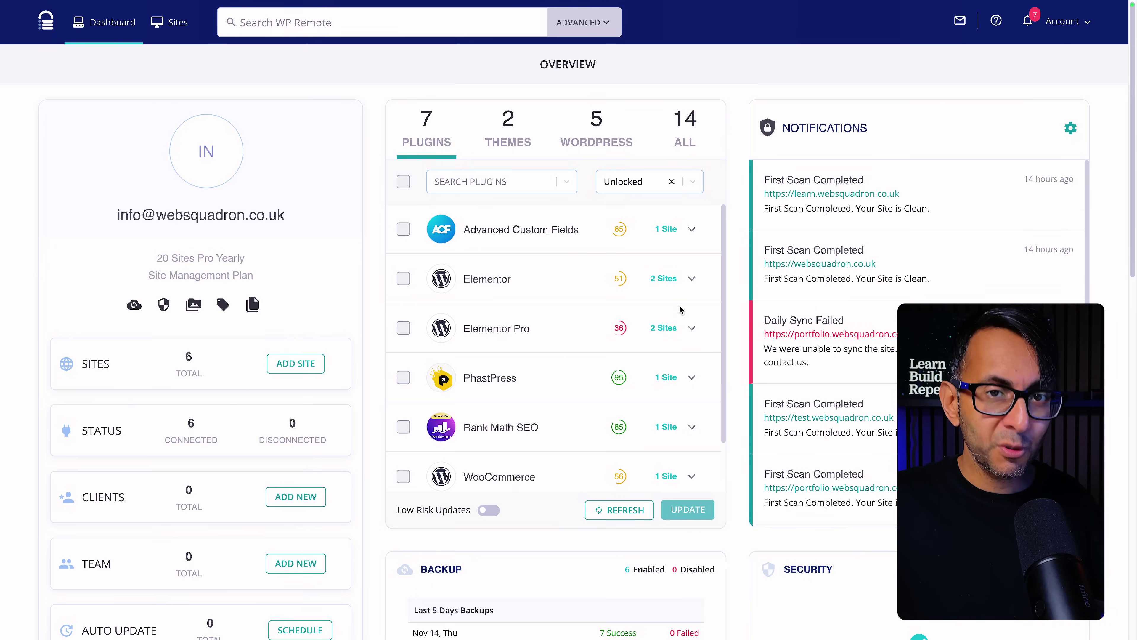
pyautogui.click(179, 29)
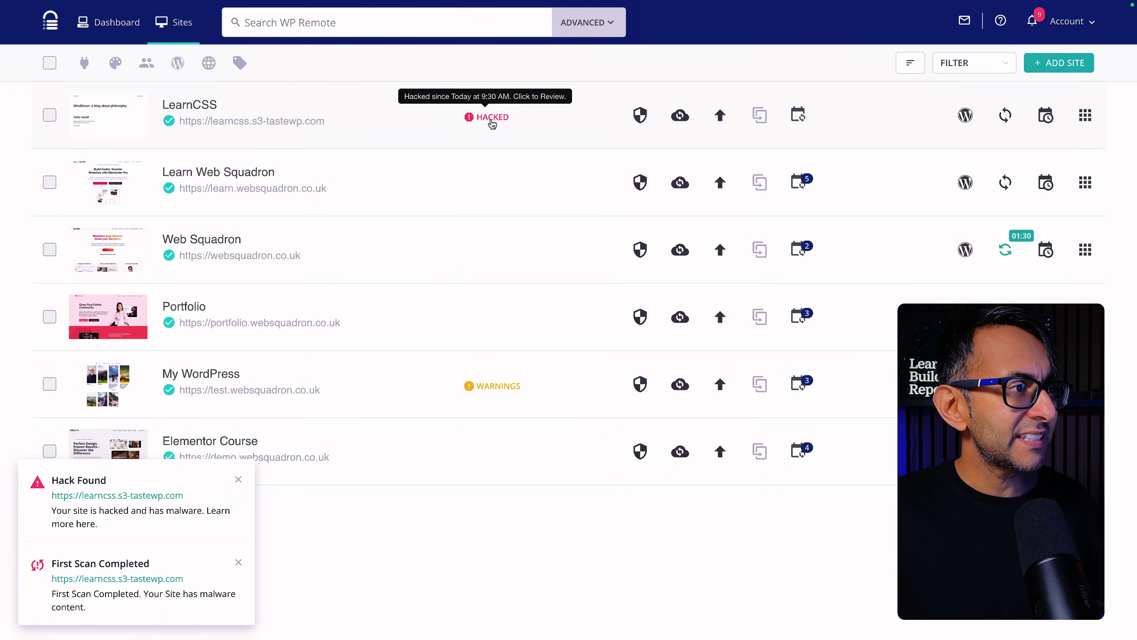
pyautogui.moveTo(489, 387)
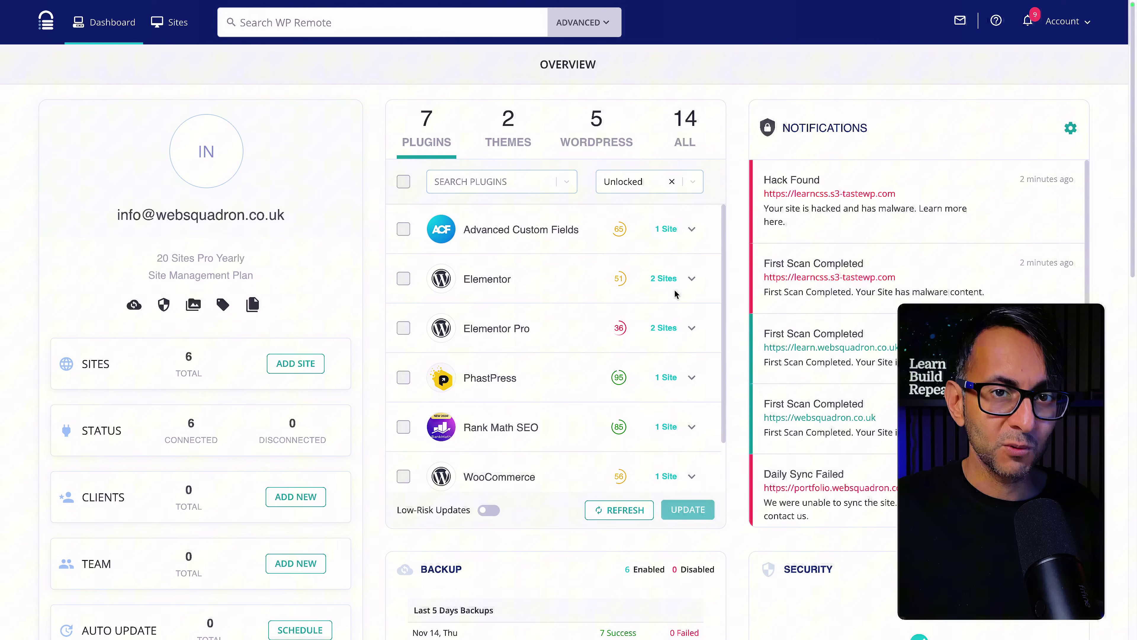
# Check Elementor's pending sites, then browse the WordPress, Themes and All update lists before returning to Plugins
pyautogui.click(691, 280)
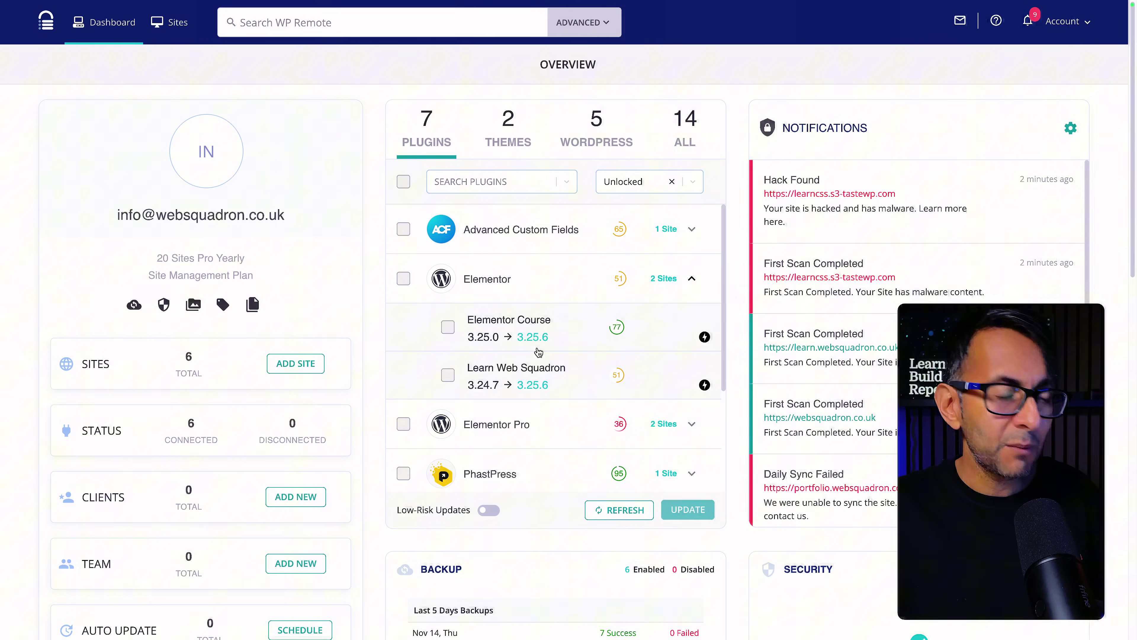
pyautogui.click(596, 141)
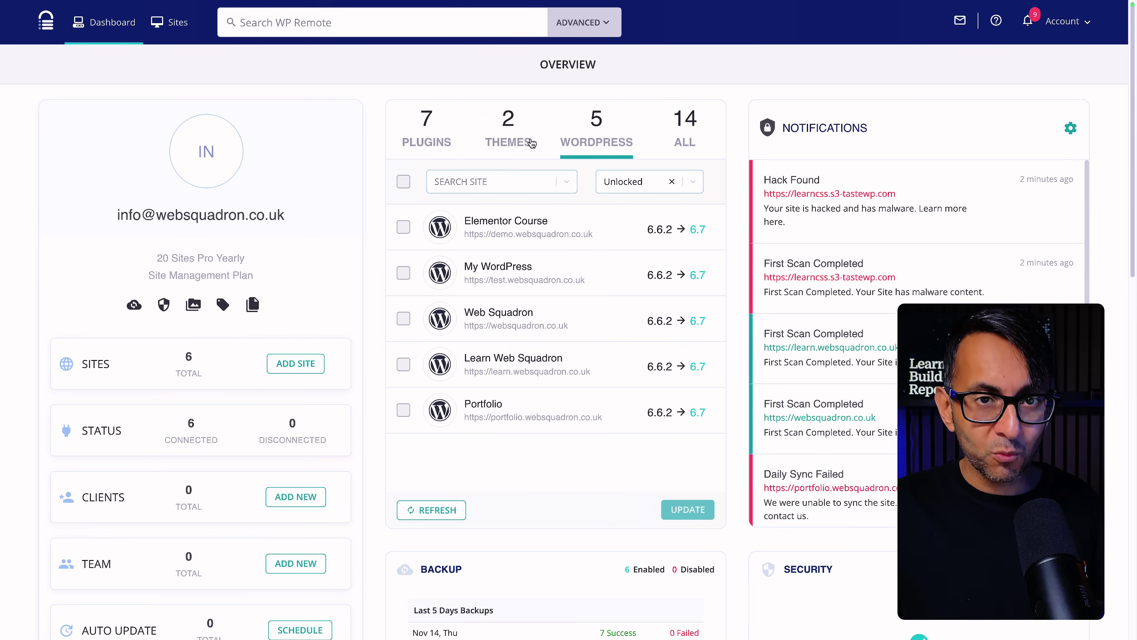
pyautogui.click(505, 142)
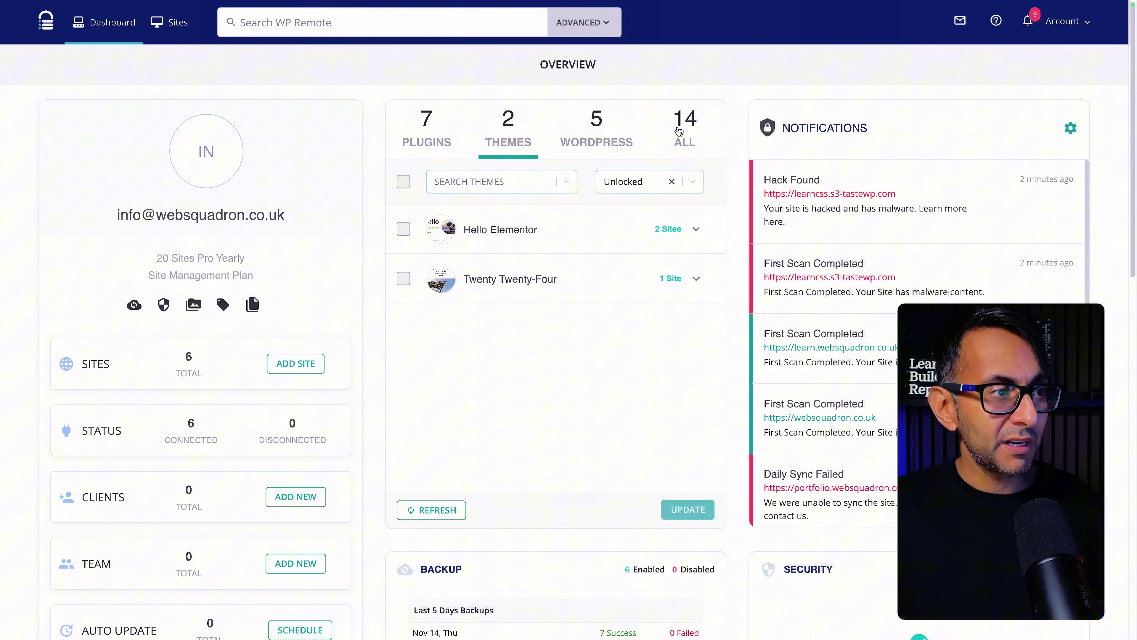
pyautogui.click(683, 144)
pyautogui.click(448, 130)
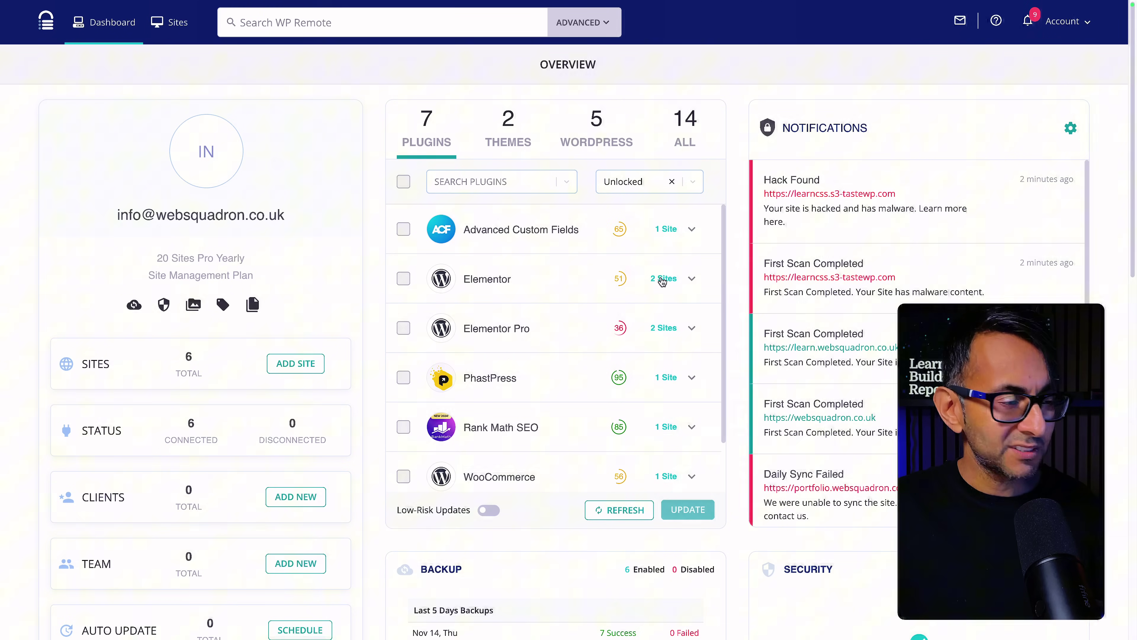
# Try selecting Advanced Custom Fields, then select the Elementor update and check which sites it covers
pyautogui.click(404, 230)
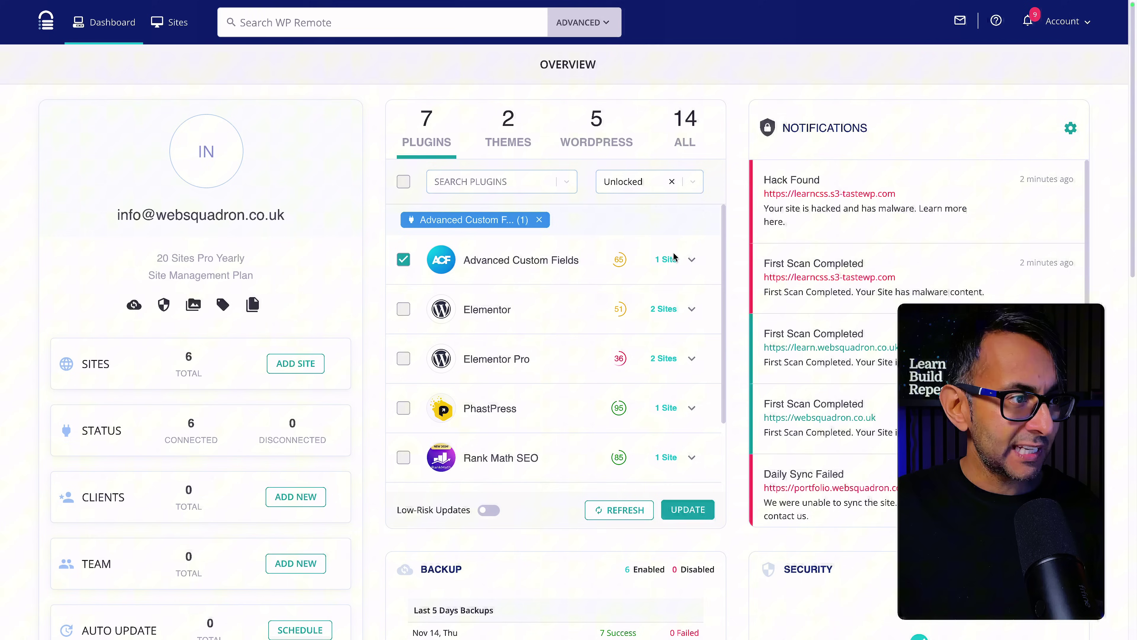
pyautogui.click(692, 260)
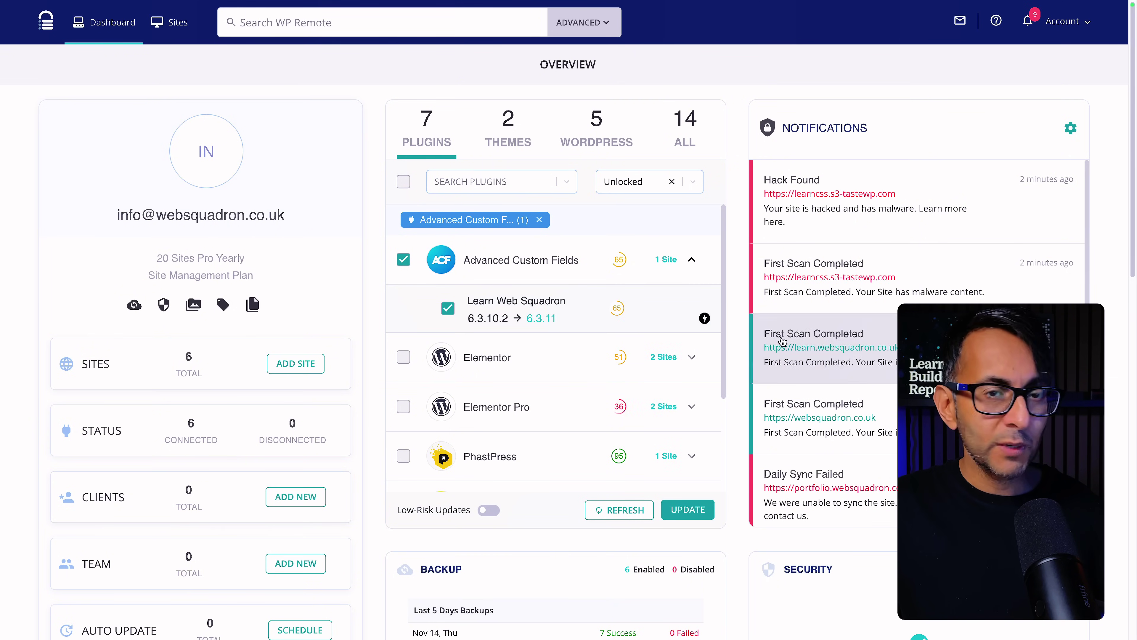
pyautogui.click(404, 264)
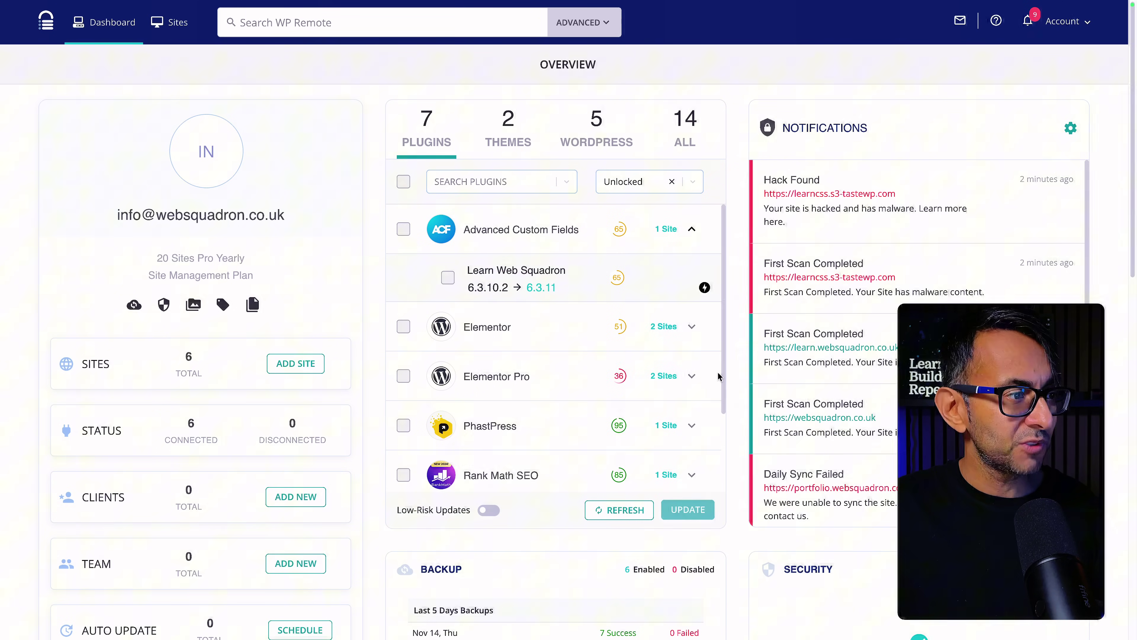
pyautogui.click(403, 327)
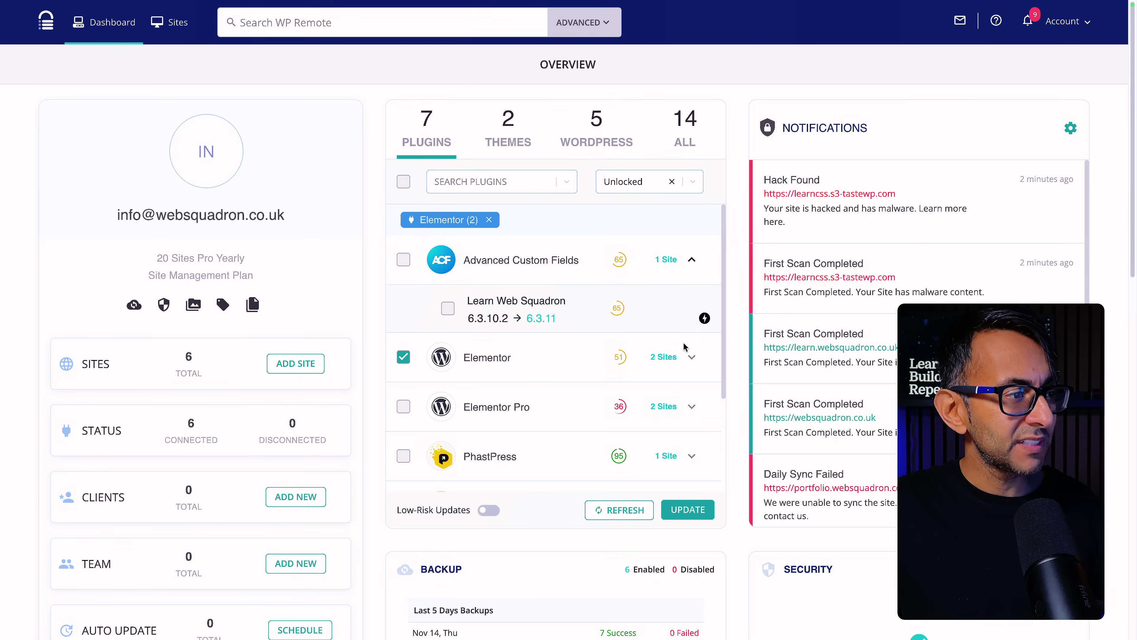
pyautogui.click(694, 359)
pyautogui.scroll(-2, 542, 372)
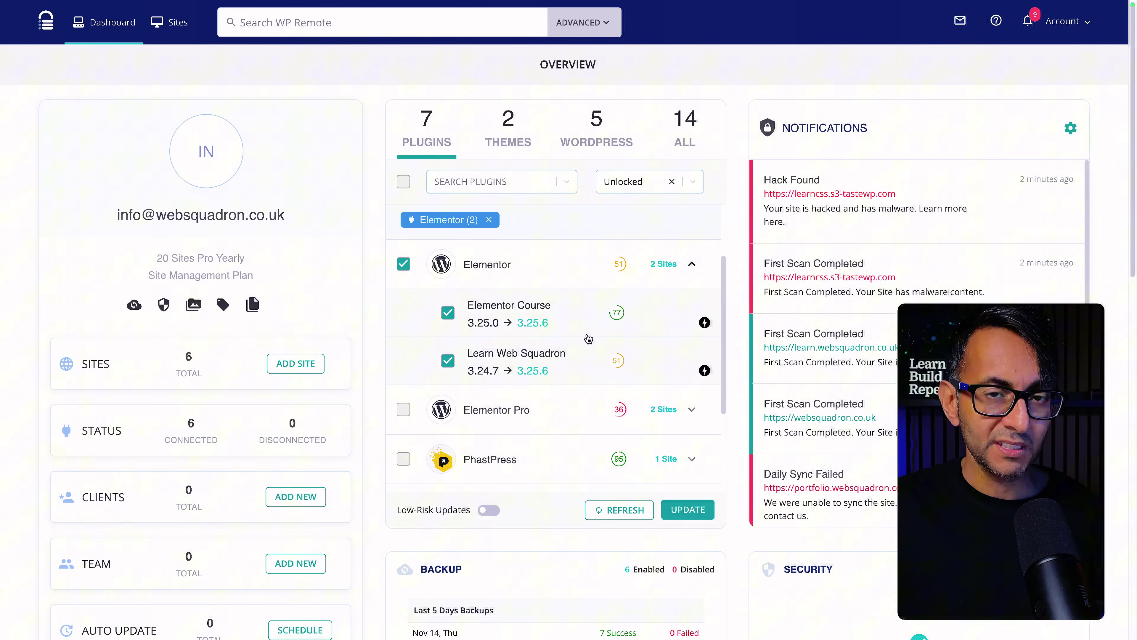
# Select every plugin update, keeping Learn Web Squadron in Elementor and Low-Risk Updates off
pyautogui.click(404, 182)
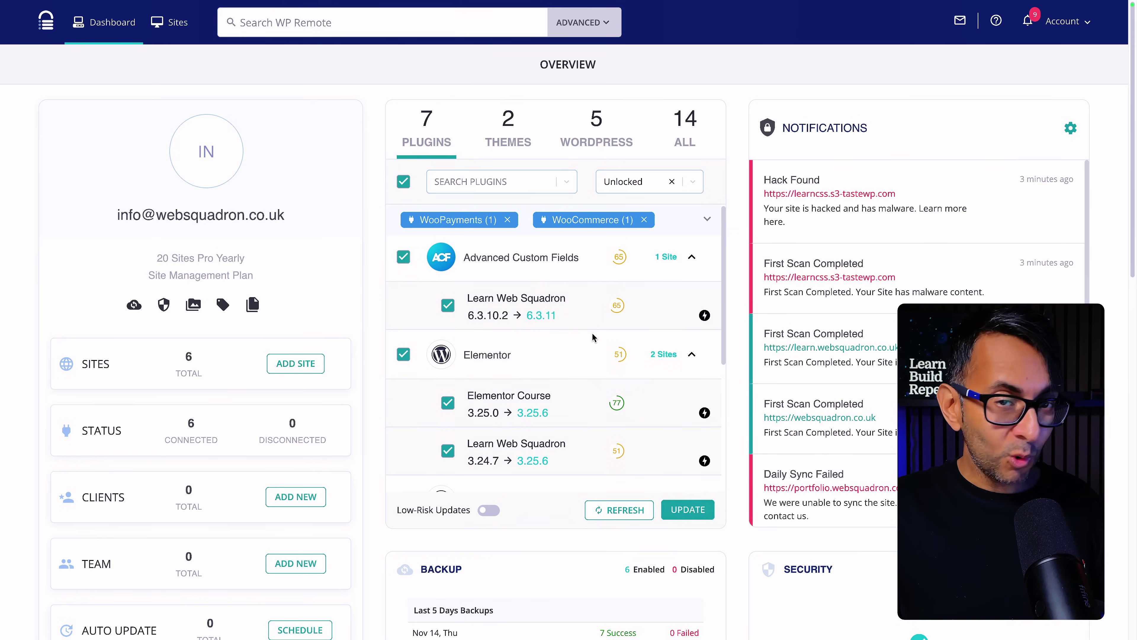
pyautogui.scroll(-1, 547, 366)
pyautogui.click(450, 420)
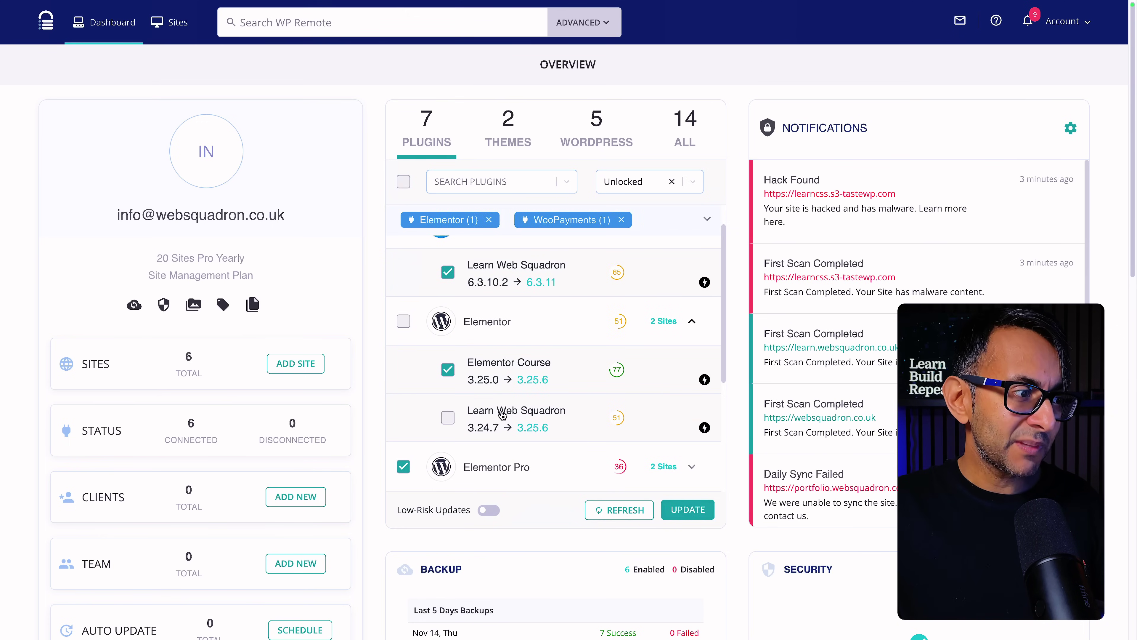
pyautogui.click(553, 419)
pyautogui.click(489, 510)
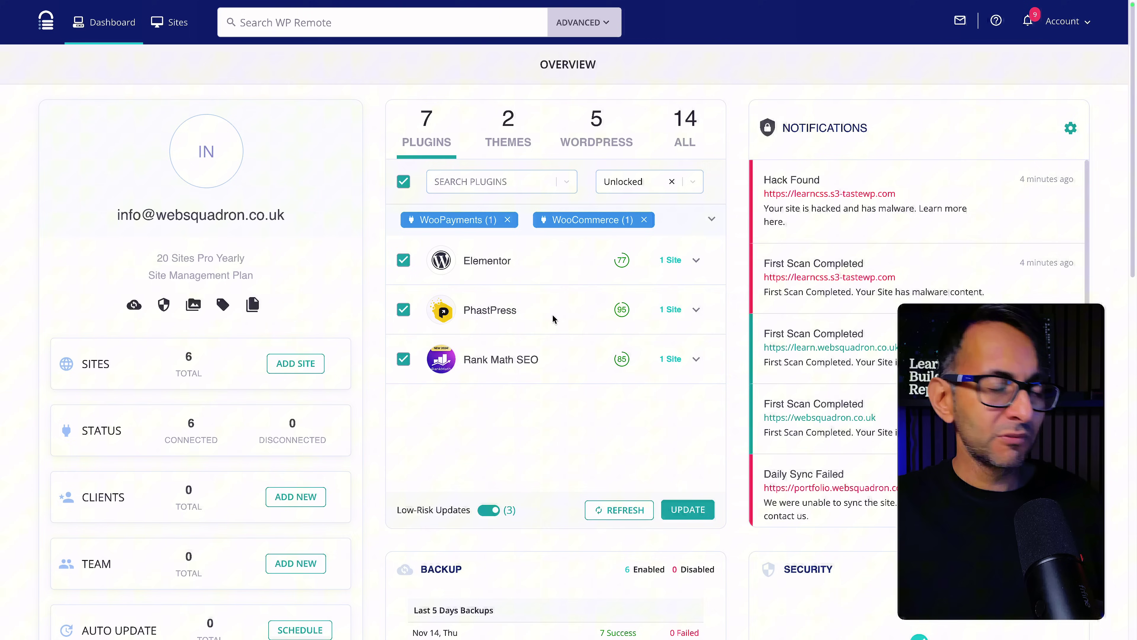
pyautogui.click(488, 510)
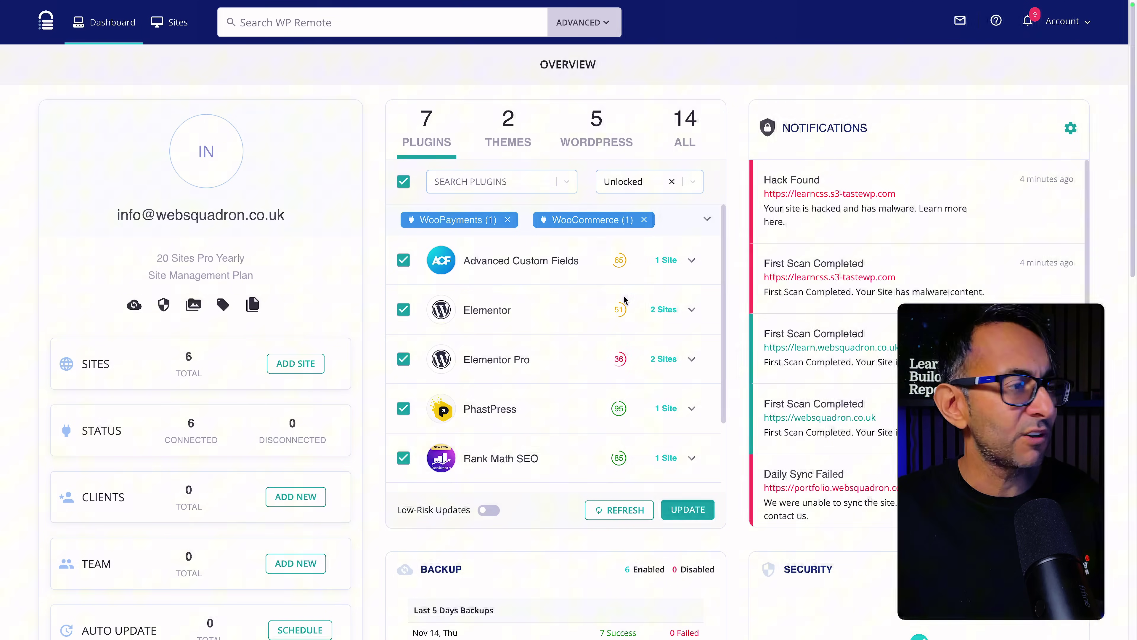
pyautogui.click(692, 363)
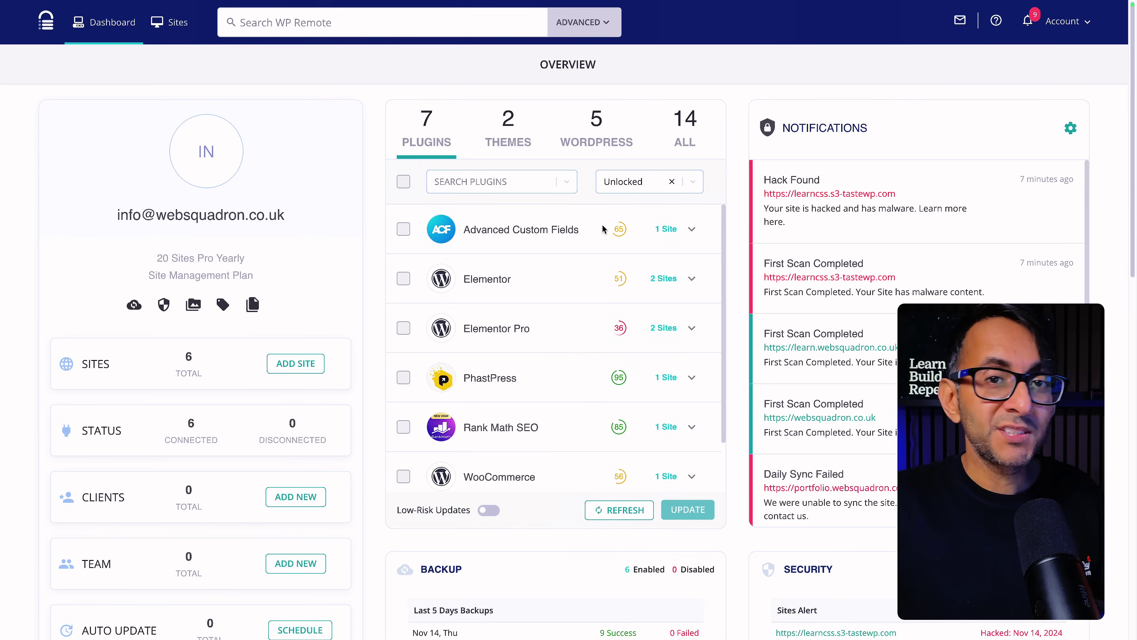
pyautogui.click(178, 26)
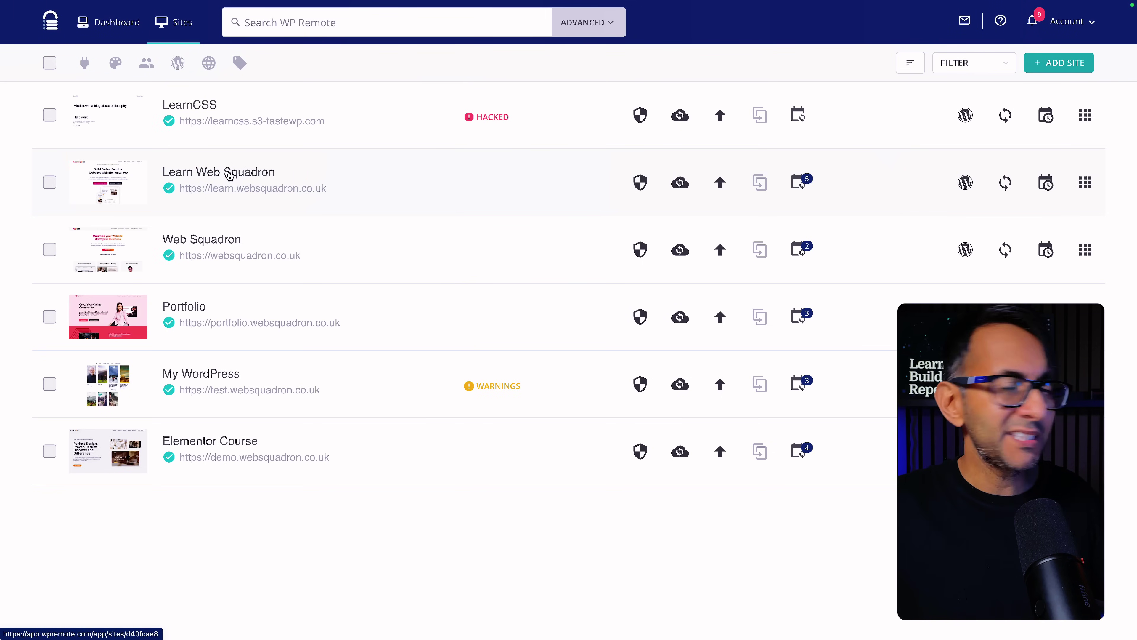
pyautogui.click(229, 175)
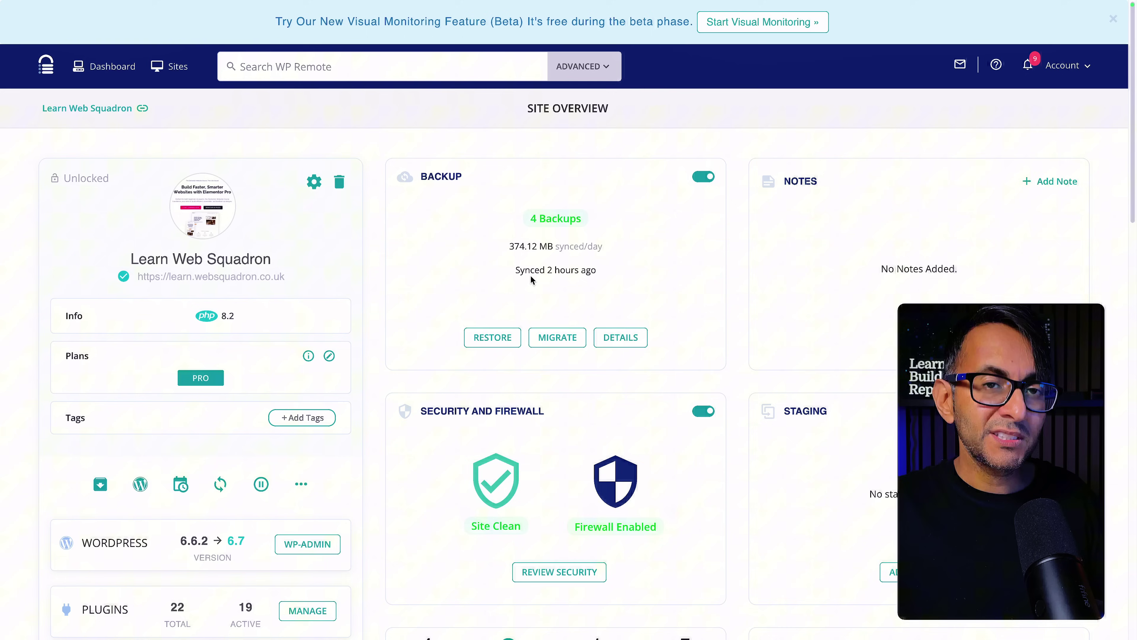
pyautogui.scroll(-2, 670, 273)
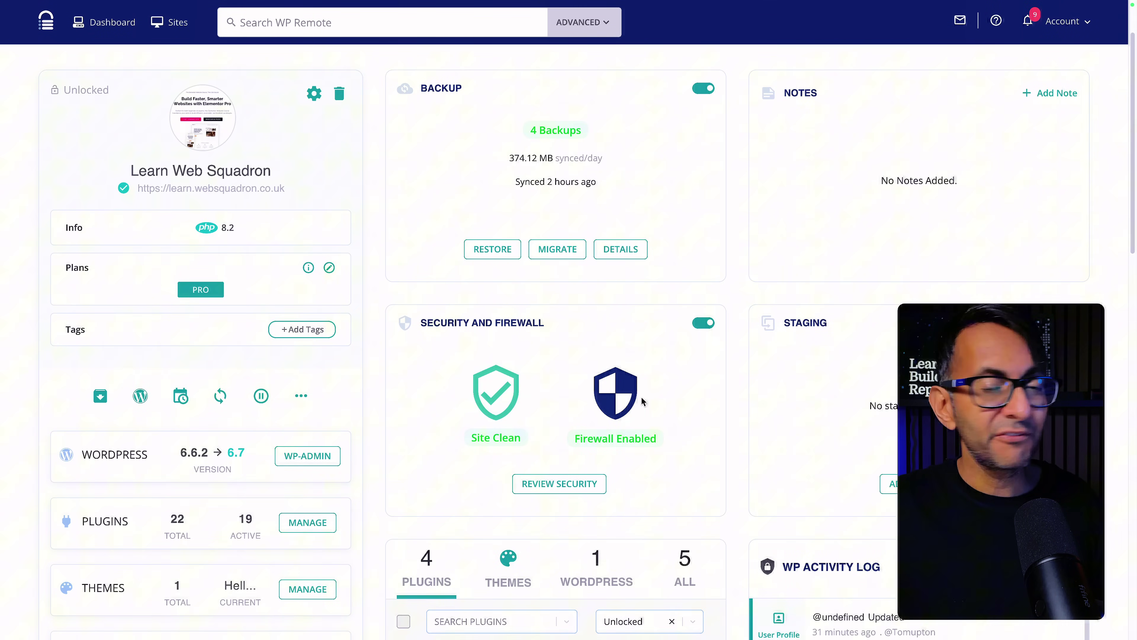
pyautogui.scroll(-7, 641, 396)
pyautogui.scroll(-4, 574, 350)
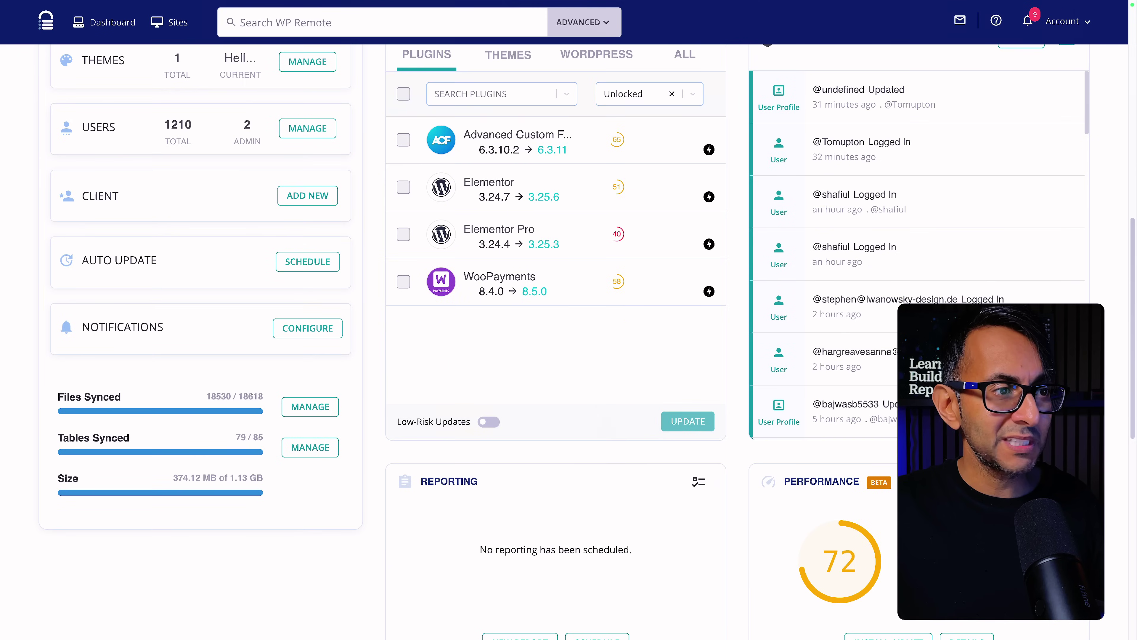
pyautogui.scroll(-3, 926, 245)
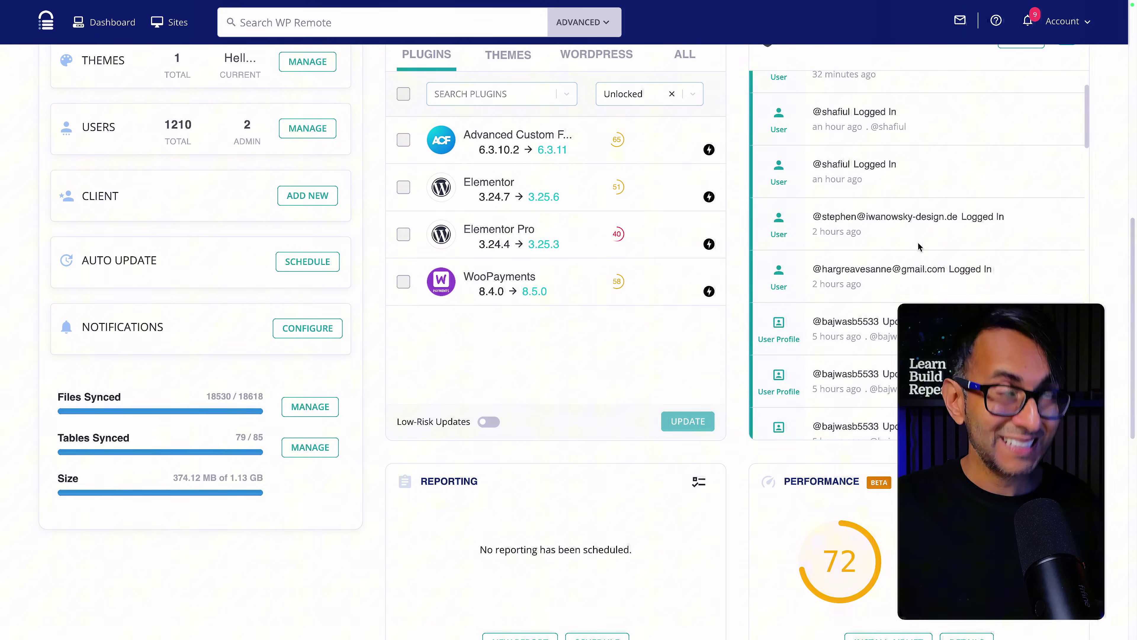
pyautogui.scroll(-8, 918, 246)
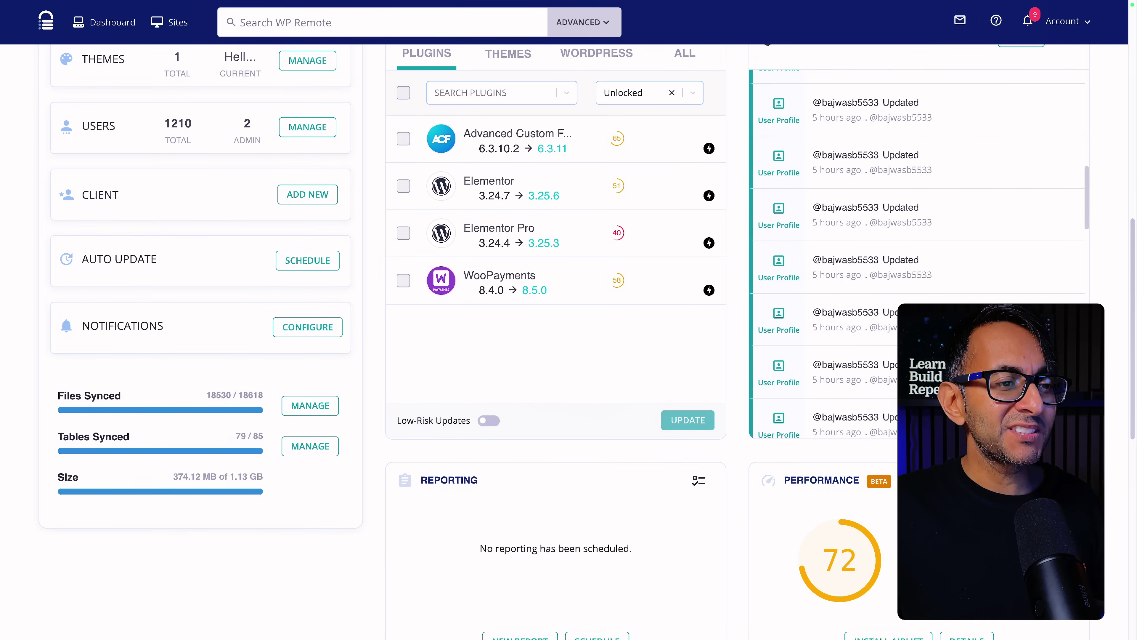
pyautogui.scroll(-2, 850, 259)
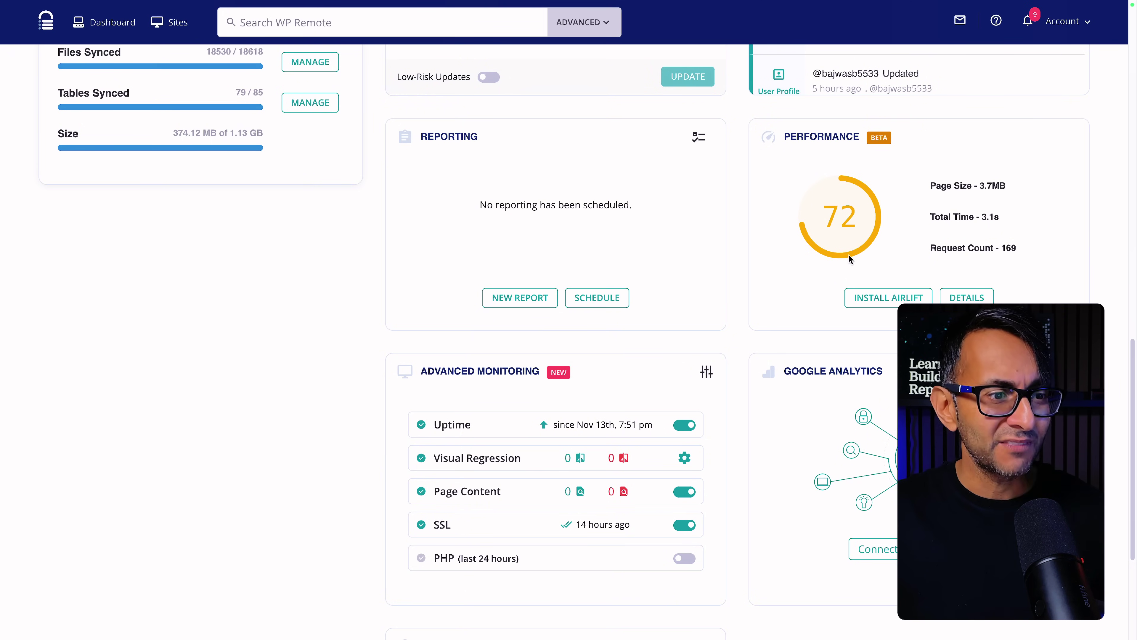
pyautogui.scroll(-5, 850, 259)
pyautogui.scroll(15, 916, 292)
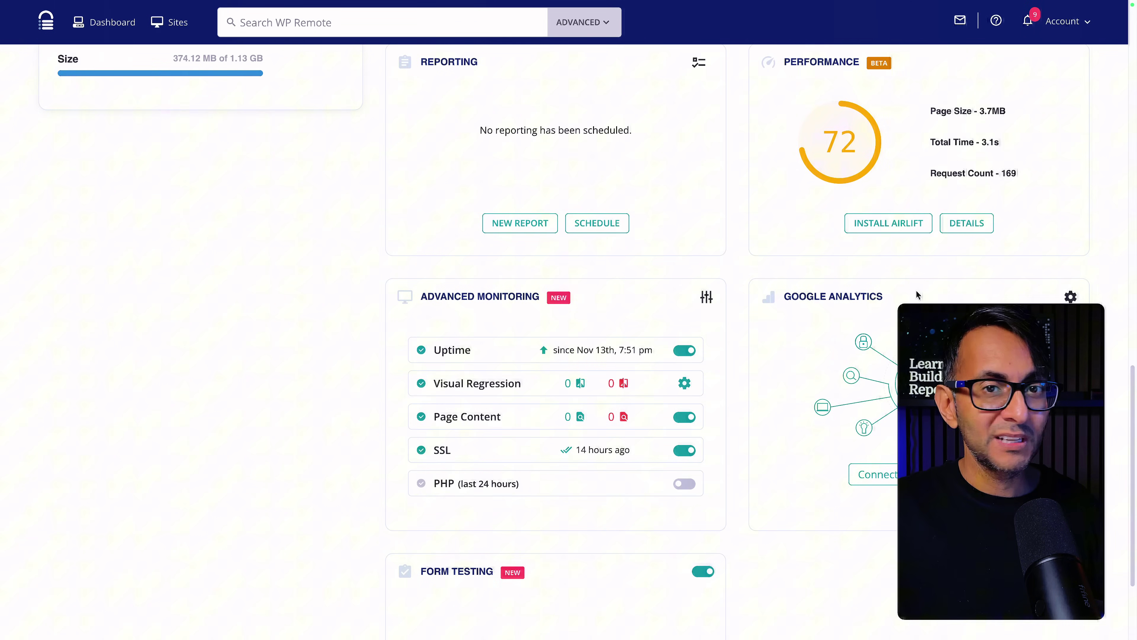
pyautogui.scroll(10, 916, 290)
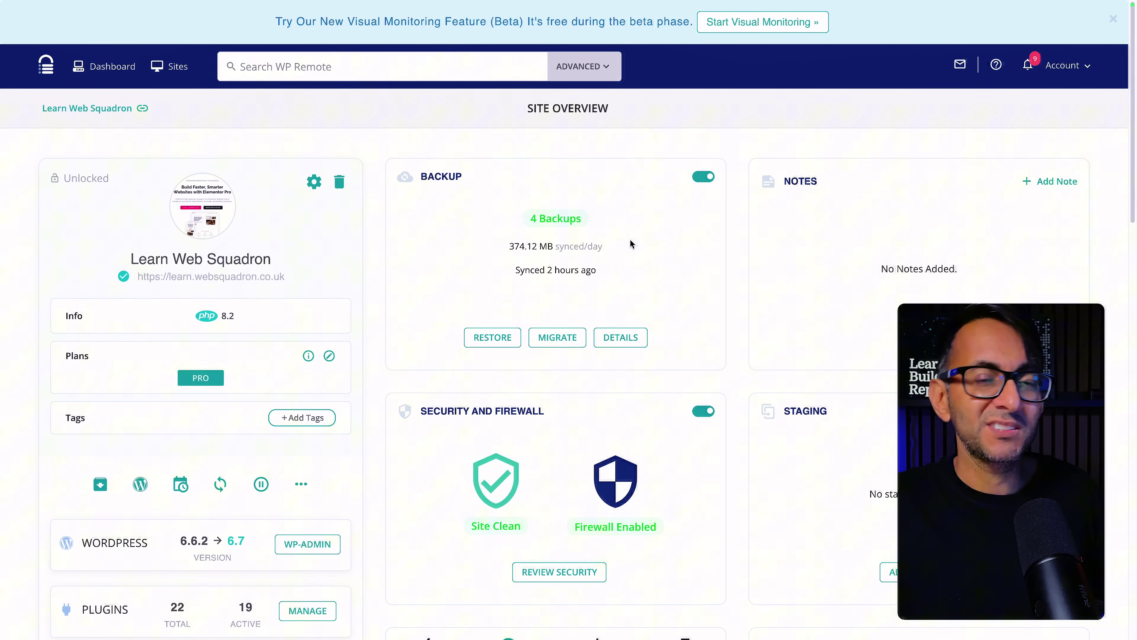
# Browse the 4 Learn Web Squadron backup snapshots and activity log, then open migration for an earlier backup
pyautogui.click(564, 218)
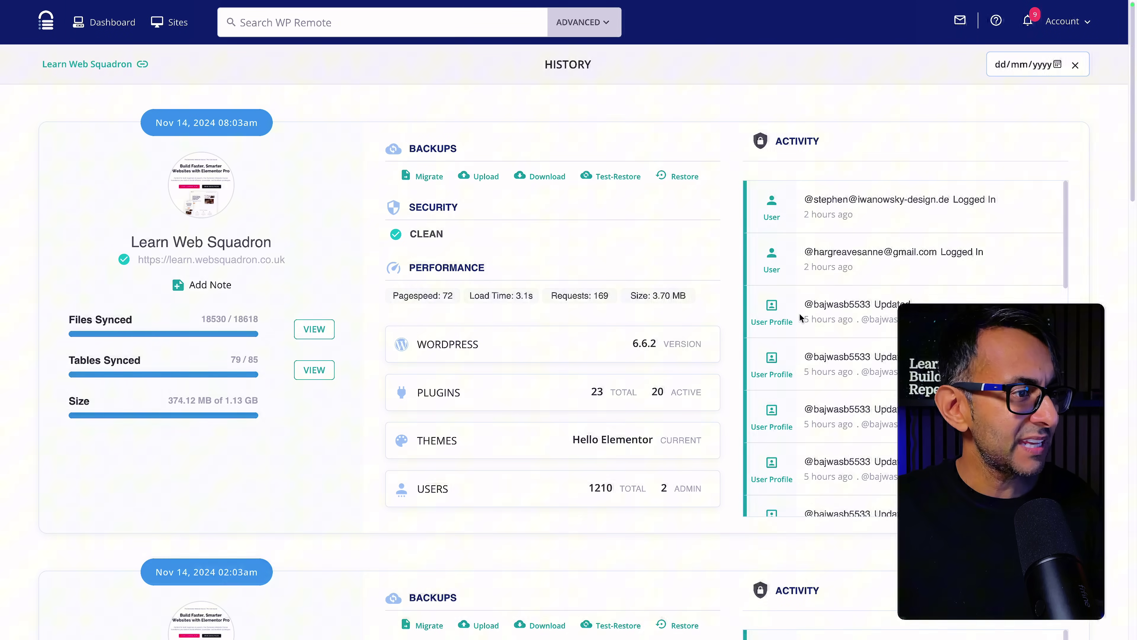
pyautogui.scroll(-2, 832, 310)
pyautogui.scroll(-3, 972, 189)
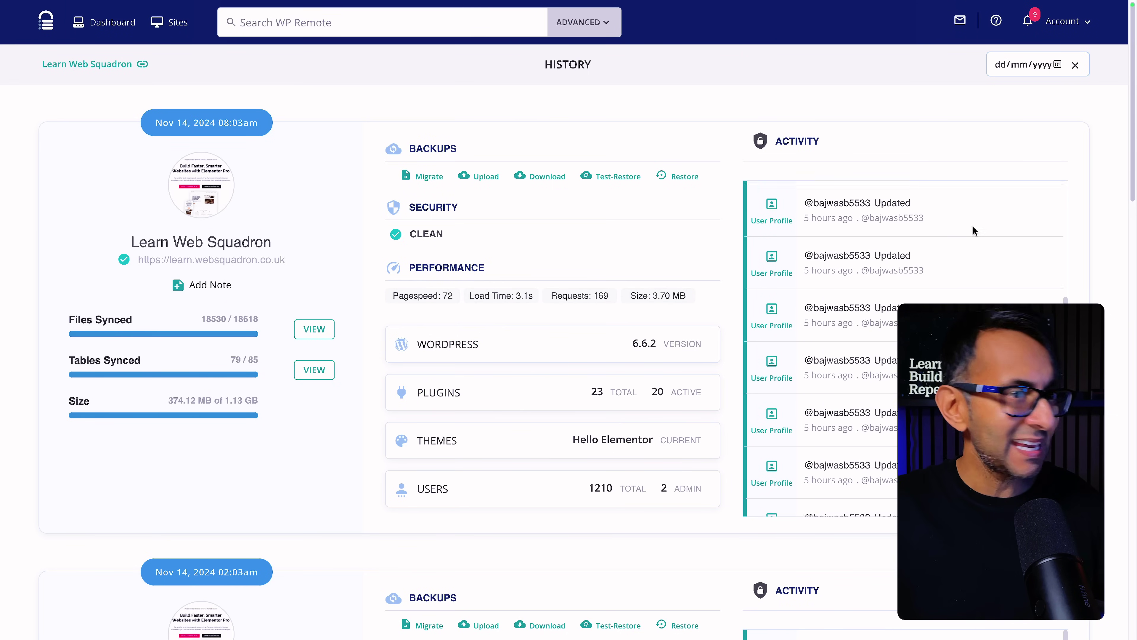
pyautogui.scroll(-15, 688, 442)
pyautogui.scroll(6, 548, 343)
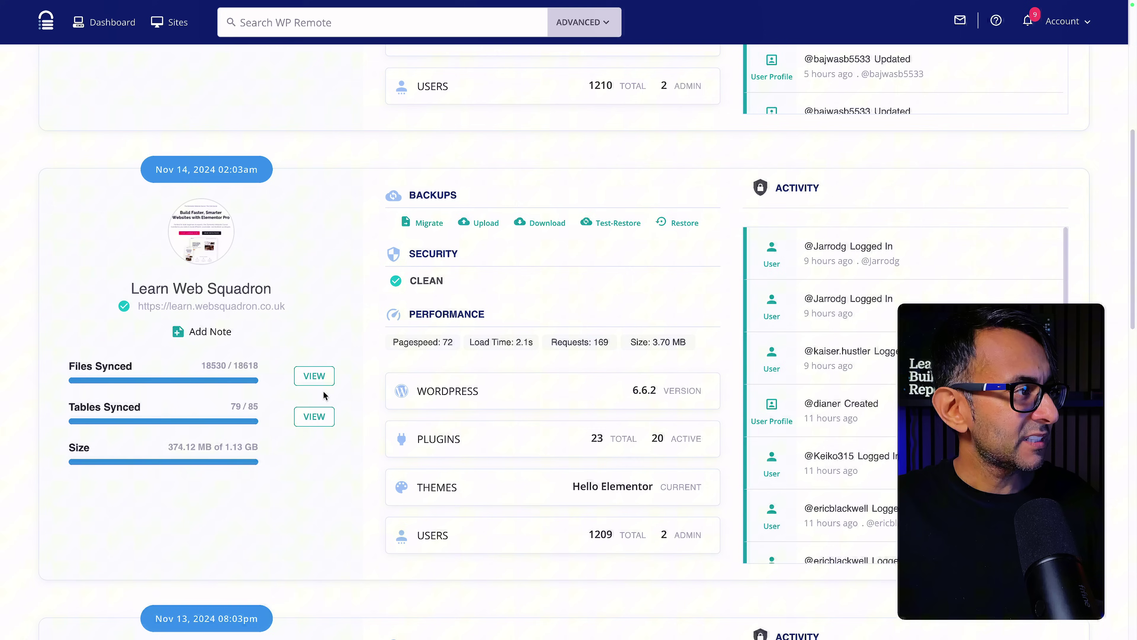
pyautogui.scroll(-4, 310, 387)
pyautogui.scroll(-10, 310, 387)
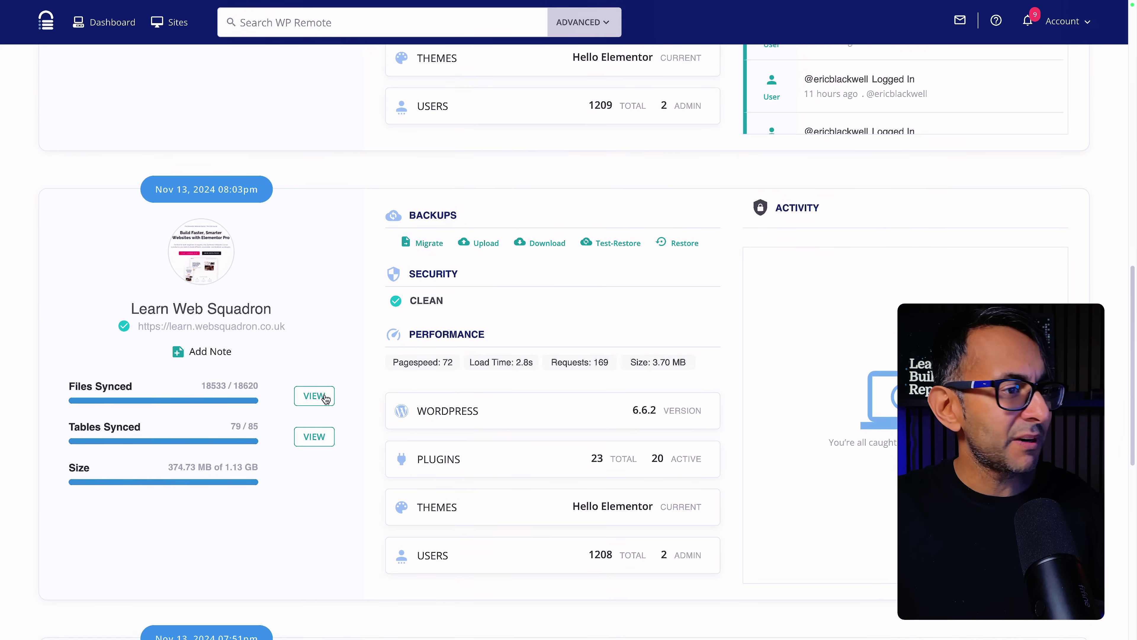
pyautogui.scroll(15, 484, 387)
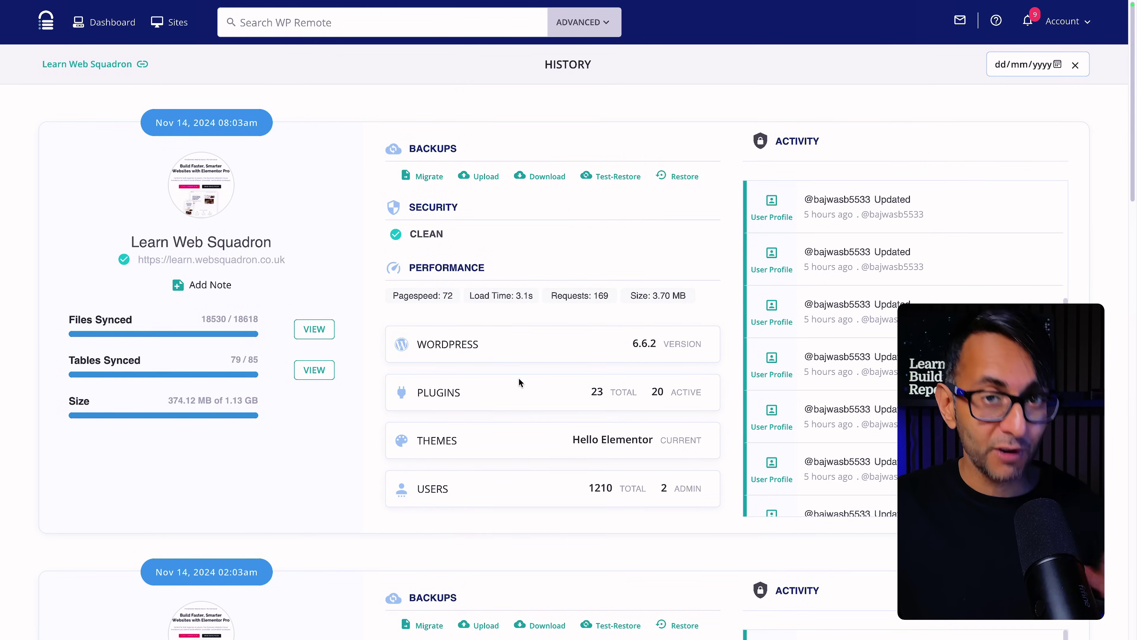
pyautogui.scroll(-4, 518, 376)
pyautogui.scroll(-1, 628, 443)
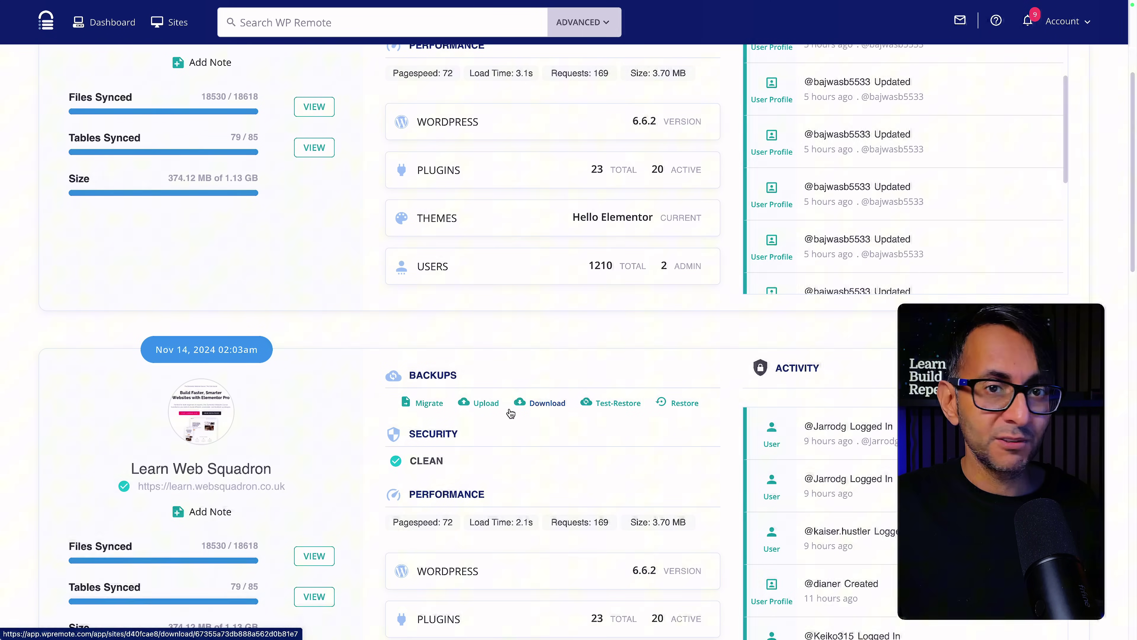
pyautogui.click(429, 403)
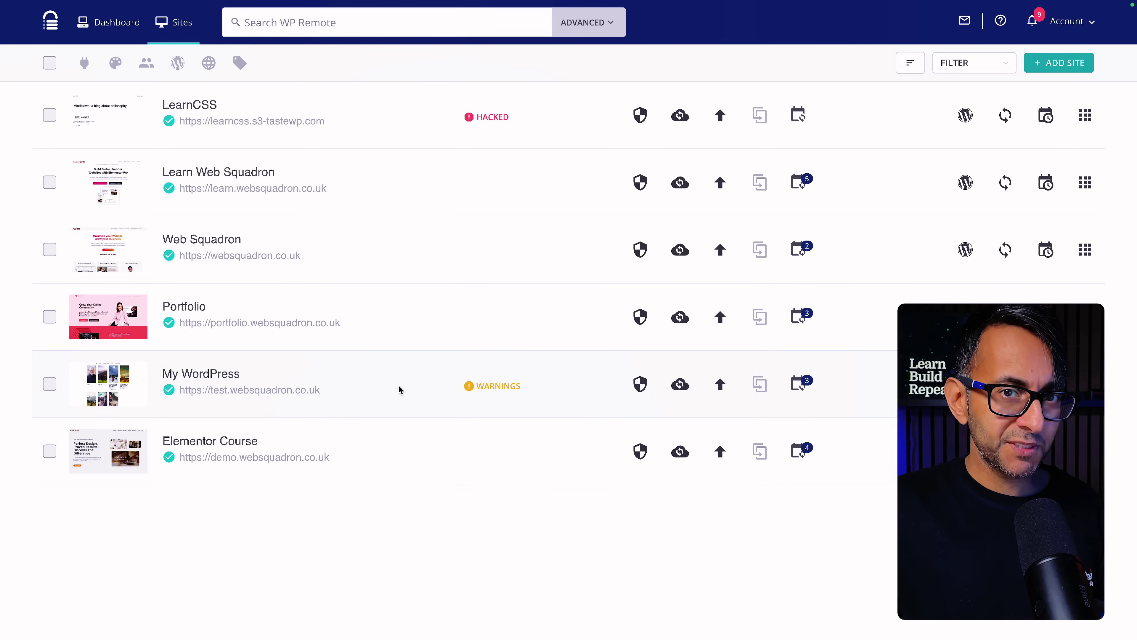
# Open My WordPress from the Sites list and view its security review
pyautogui.moveTo(506, 390)
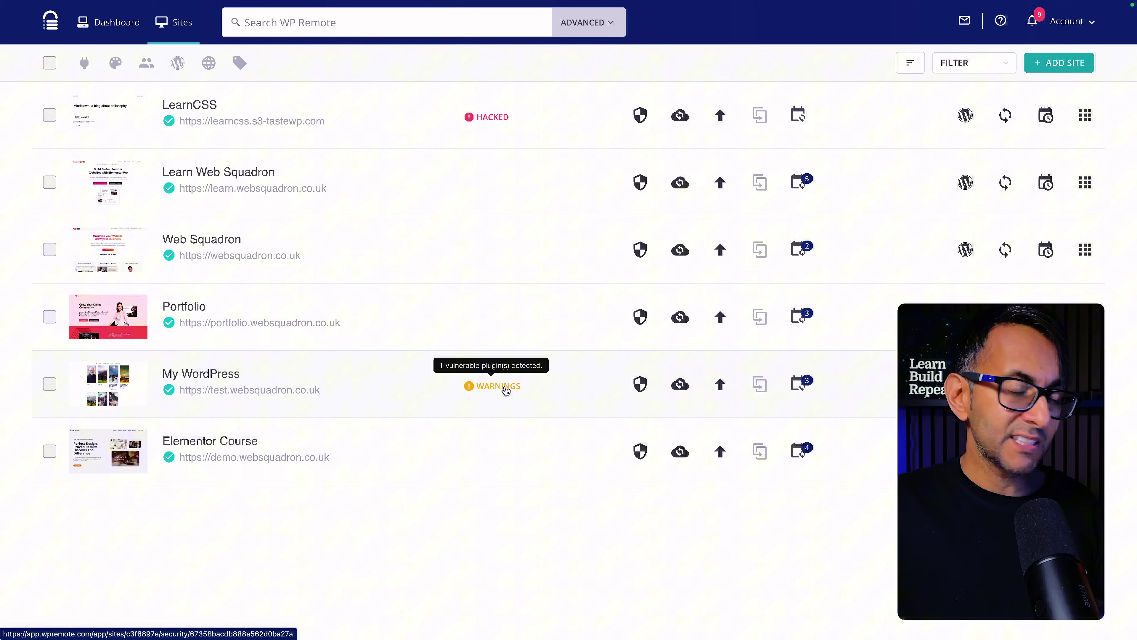
pyautogui.click(194, 379)
pyautogui.scroll(-1, 628, 351)
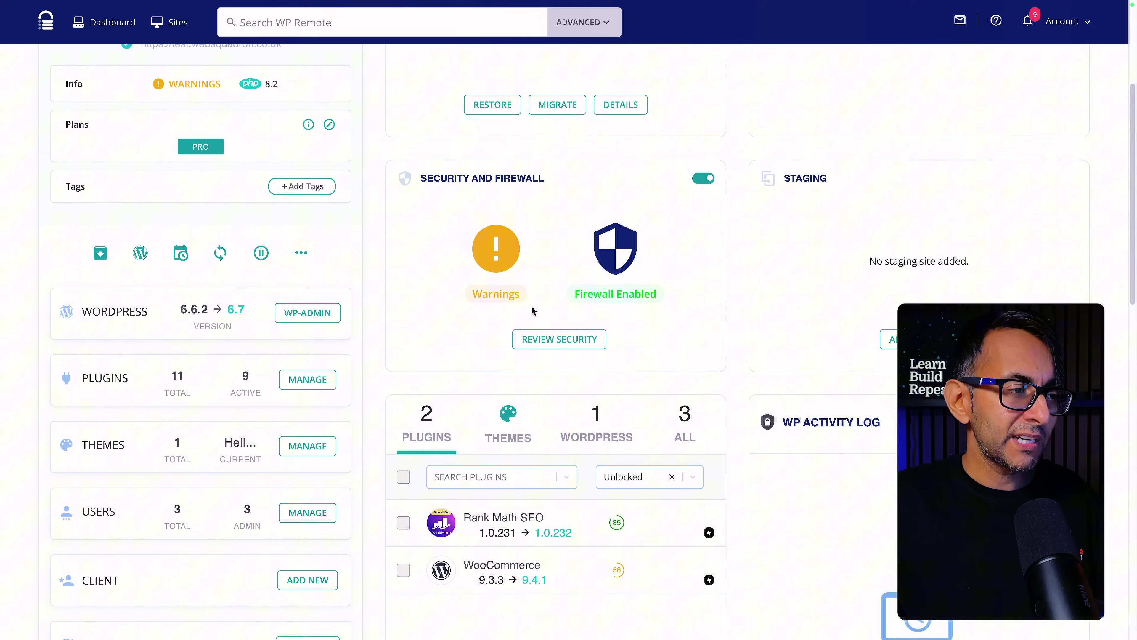
pyautogui.click(552, 345)
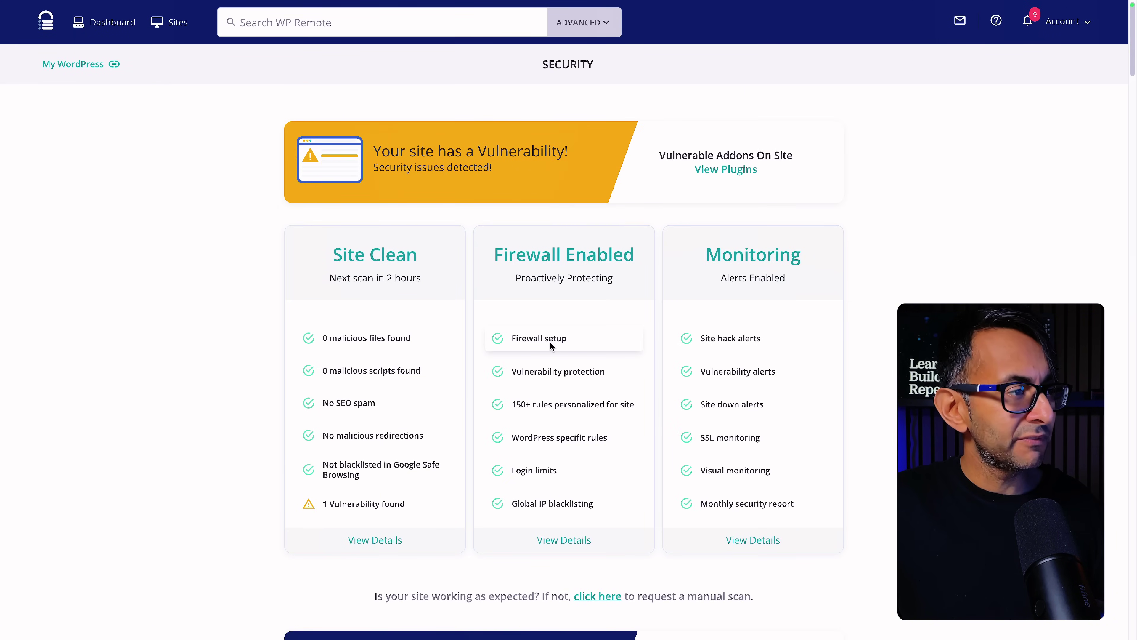
# Filter My WordPress to vulnerable plugins and read the Advanced Custom Fields PRO vulnerability details
pyautogui.click(726, 170)
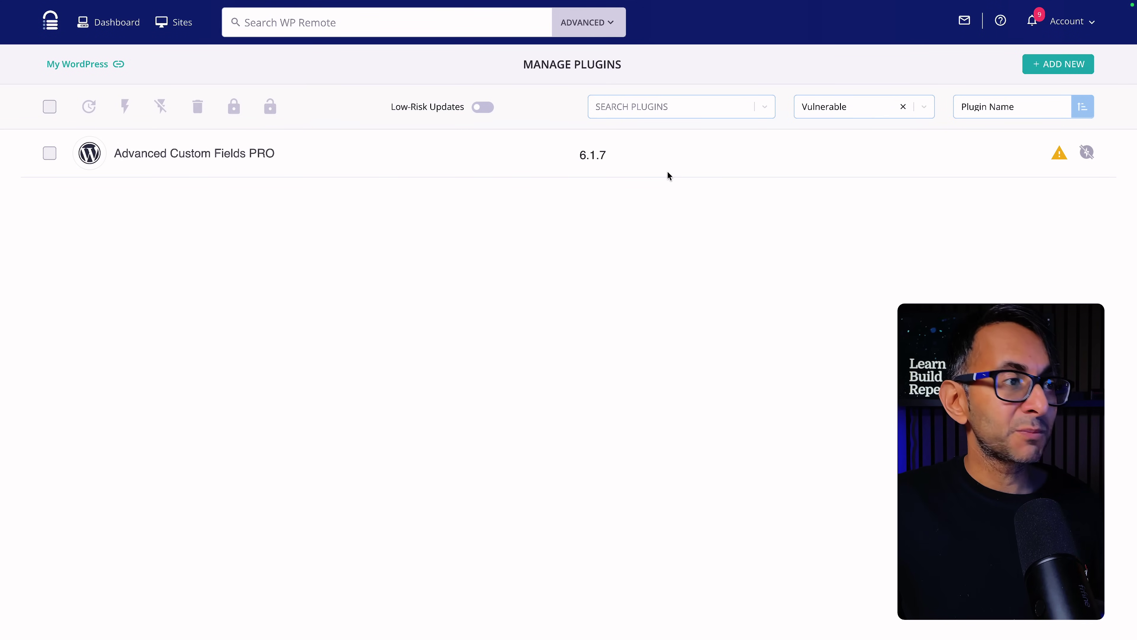
pyautogui.moveTo(584, 163)
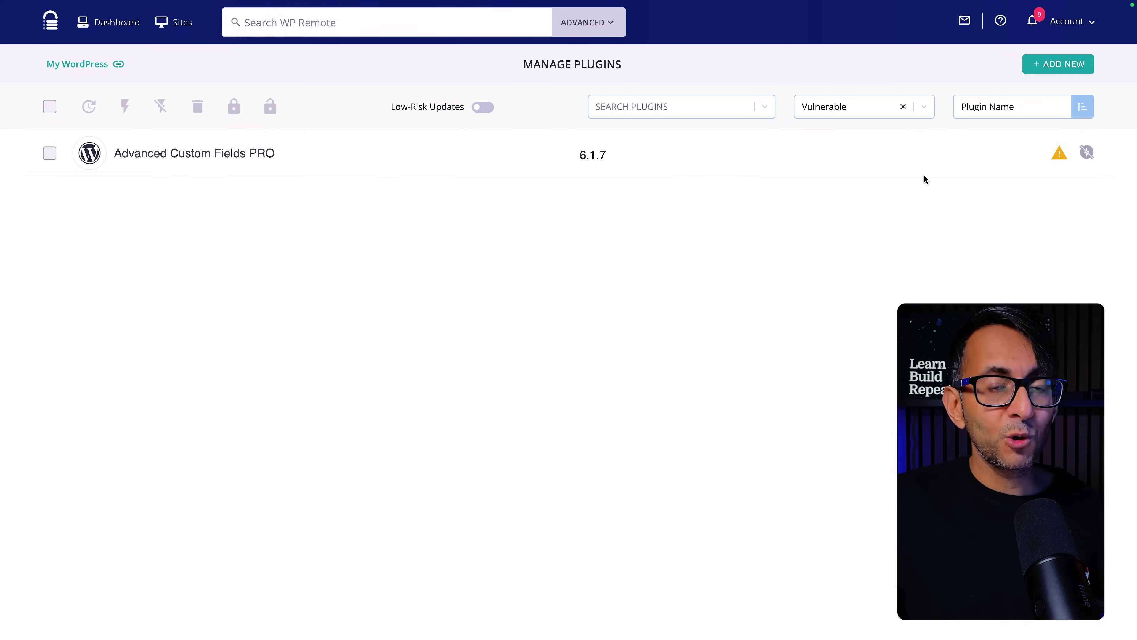
pyautogui.moveTo(1054, 161)
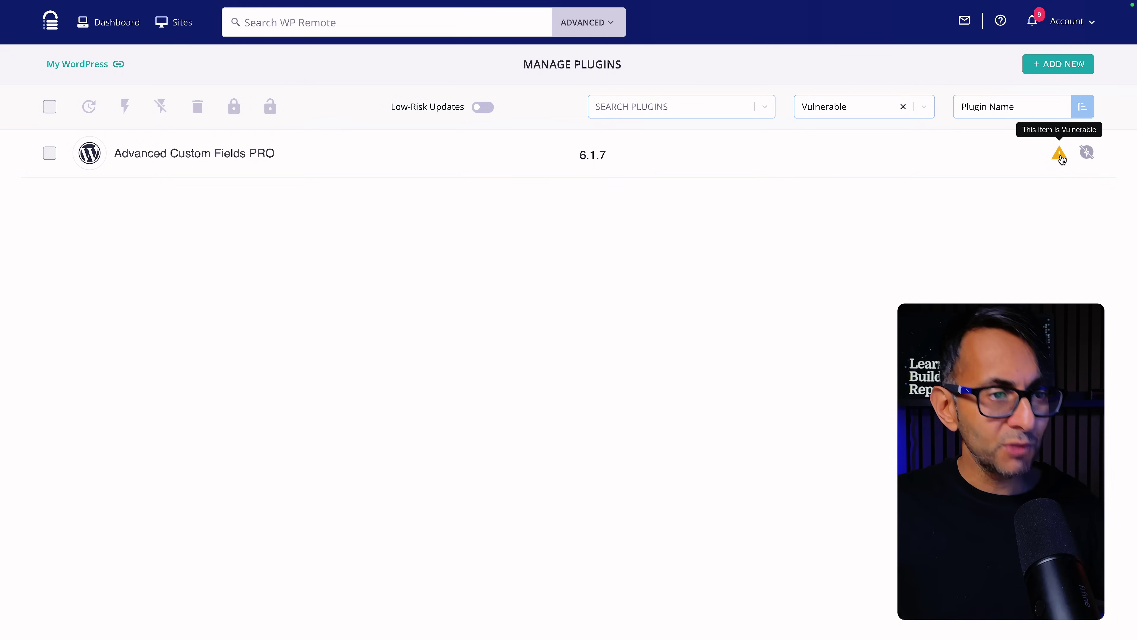
pyautogui.click(1060, 156)
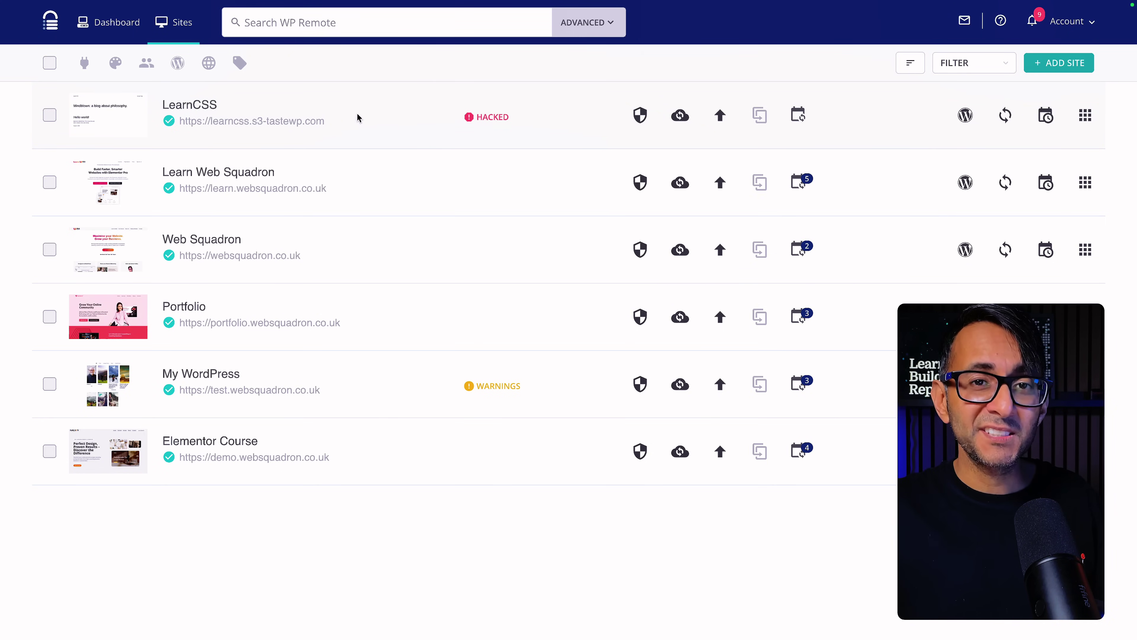
# Open the hacked LearnCSS security review, list its three infected files and start Clean All Malware
pyautogui.click(477, 118)
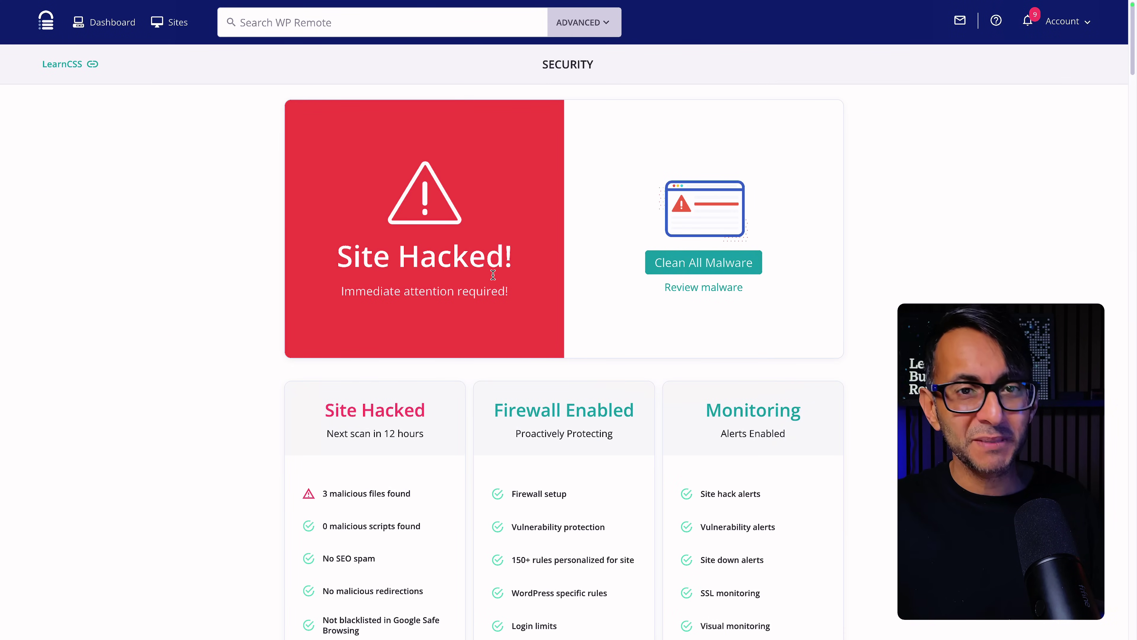
pyautogui.click(174, 34)
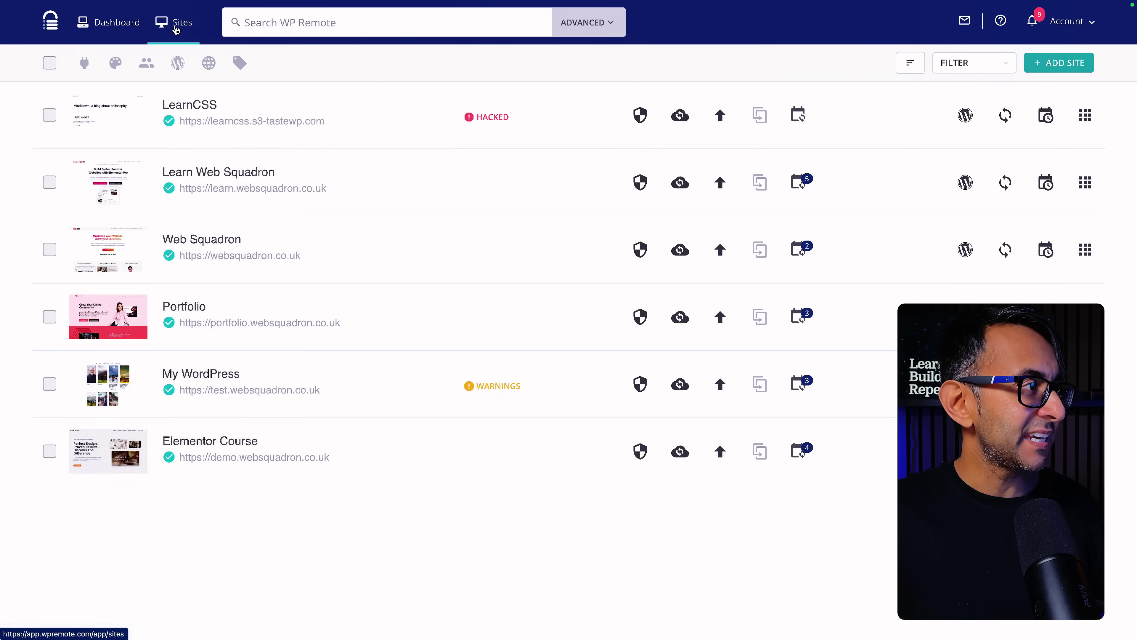
pyautogui.click(213, 108)
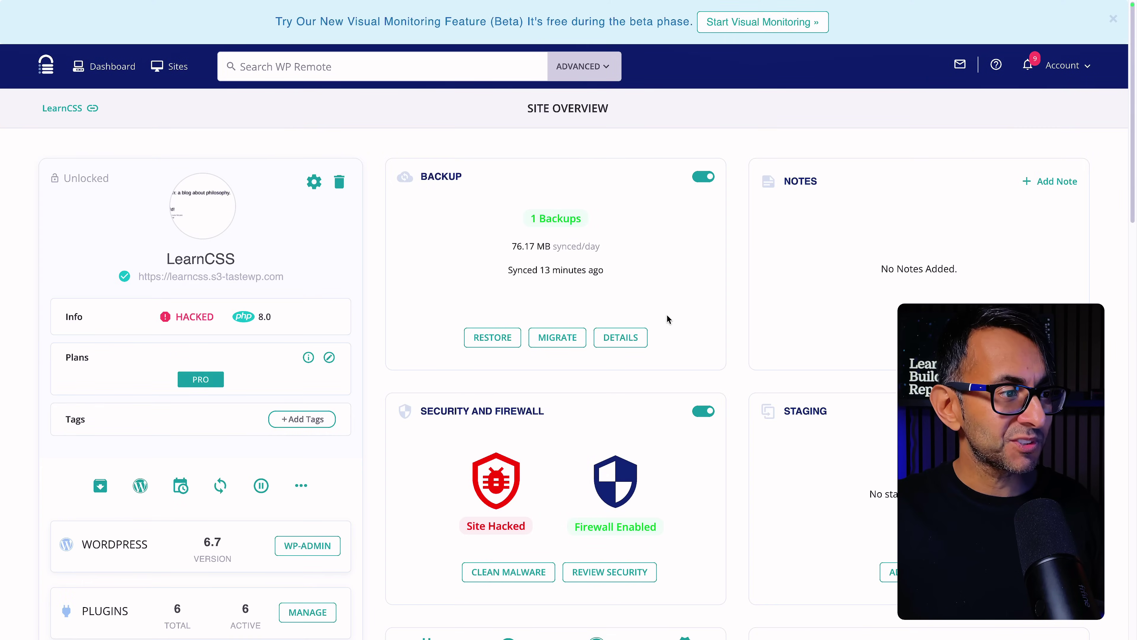
pyautogui.scroll(-5, 668, 319)
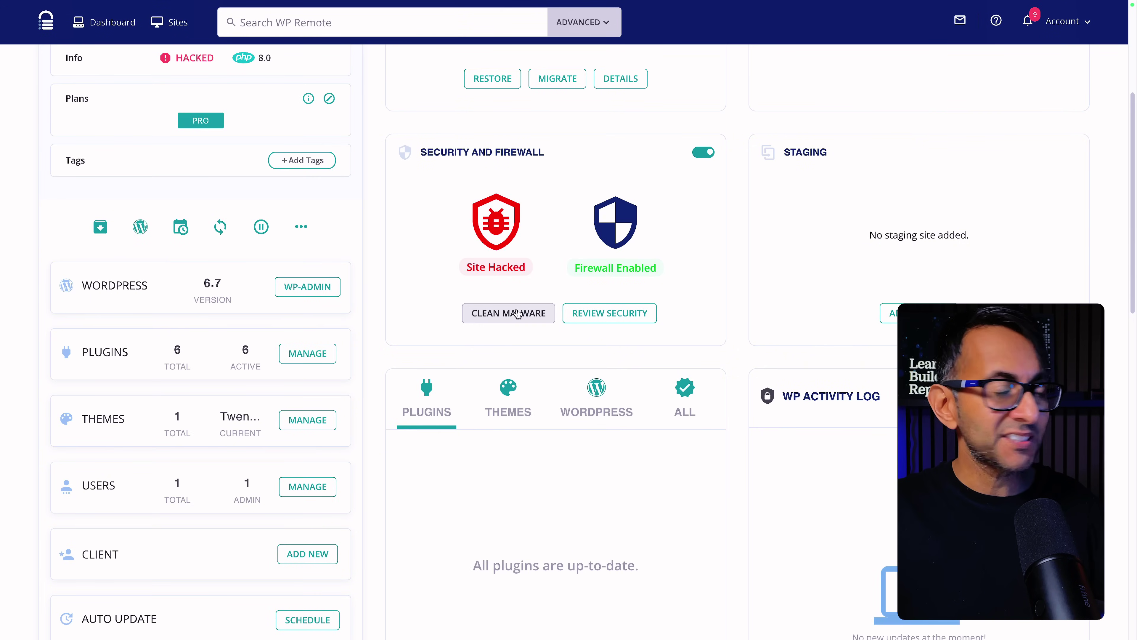
pyautogui.click(616, 315)
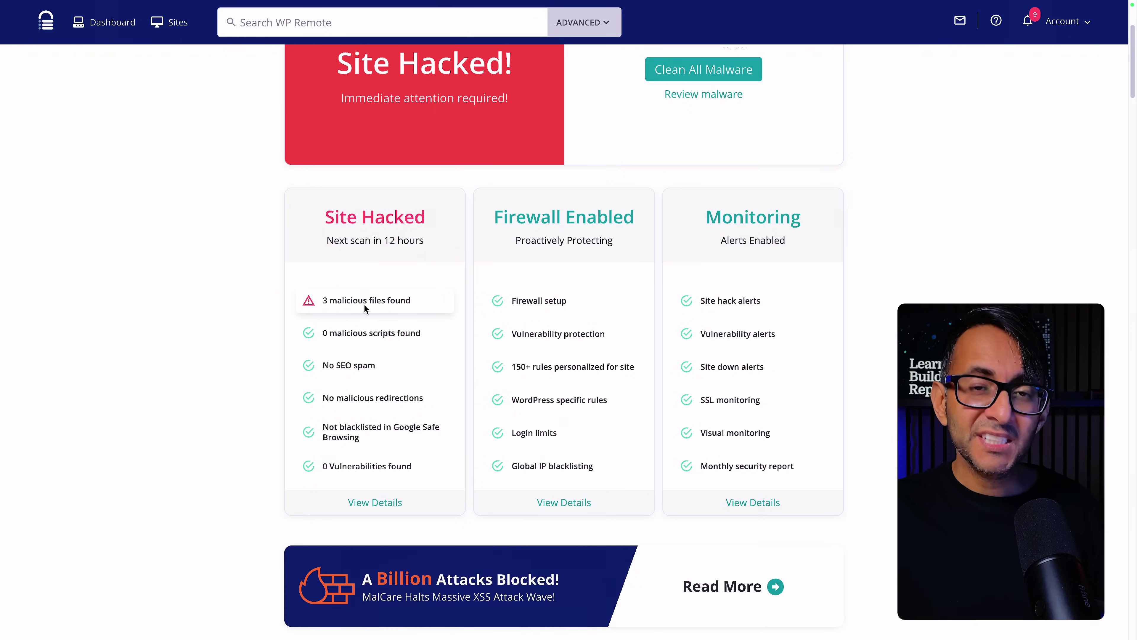
pyautogui.click(415, 302)
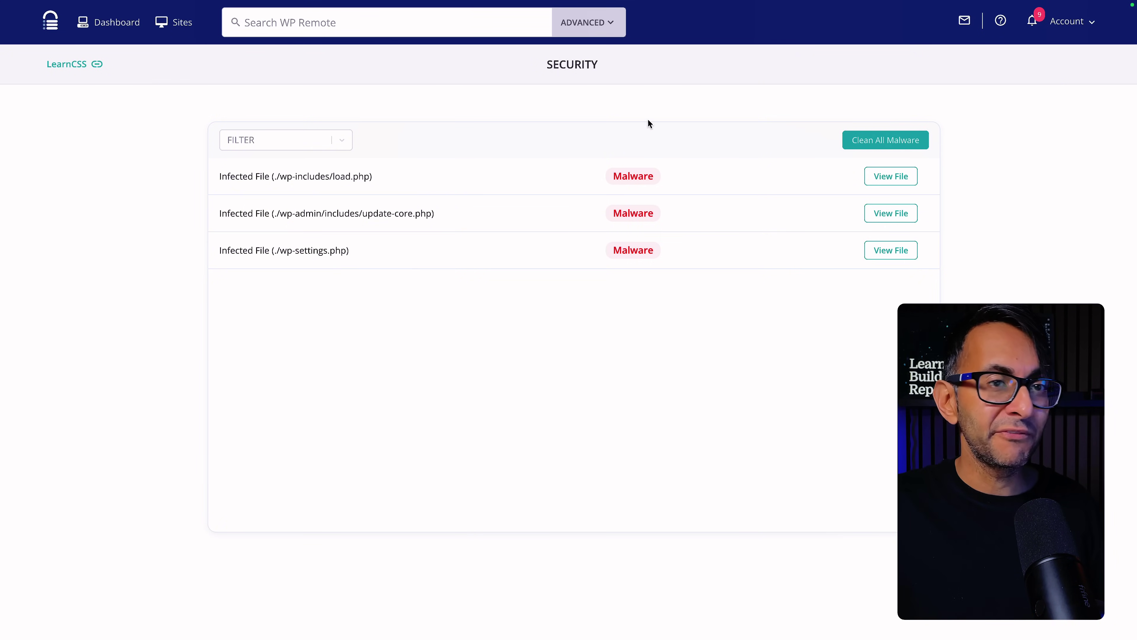
pyautogui.click(893, 143)
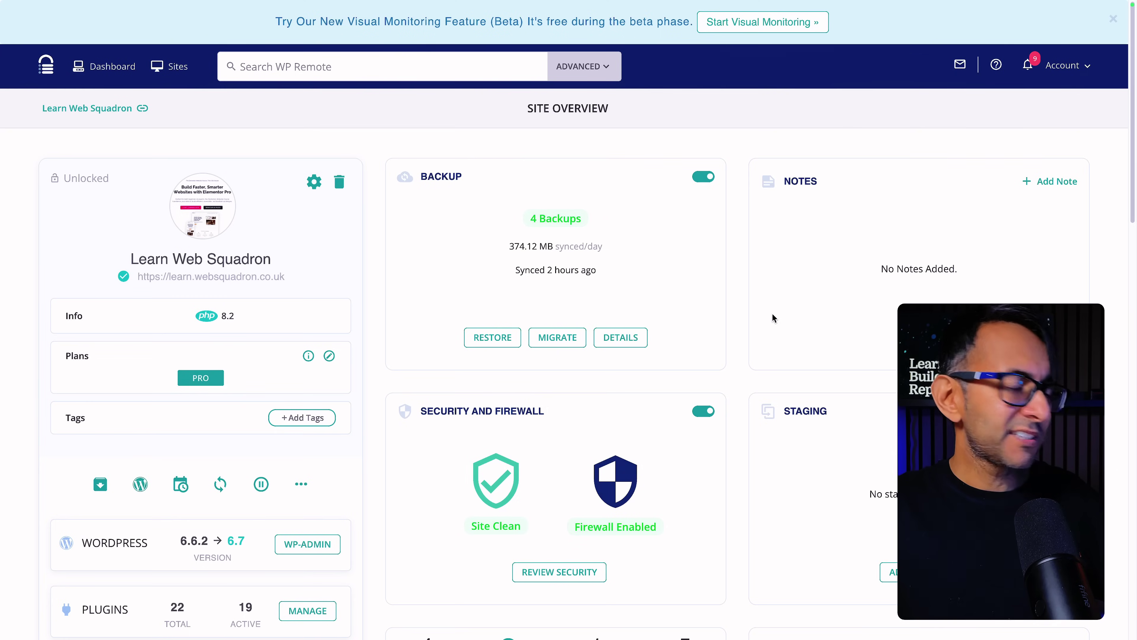
# Start a staging site for Learn Web Squadron with Add Staging on the site dashboard
pyautogui.scroll(-5, 773, 314)
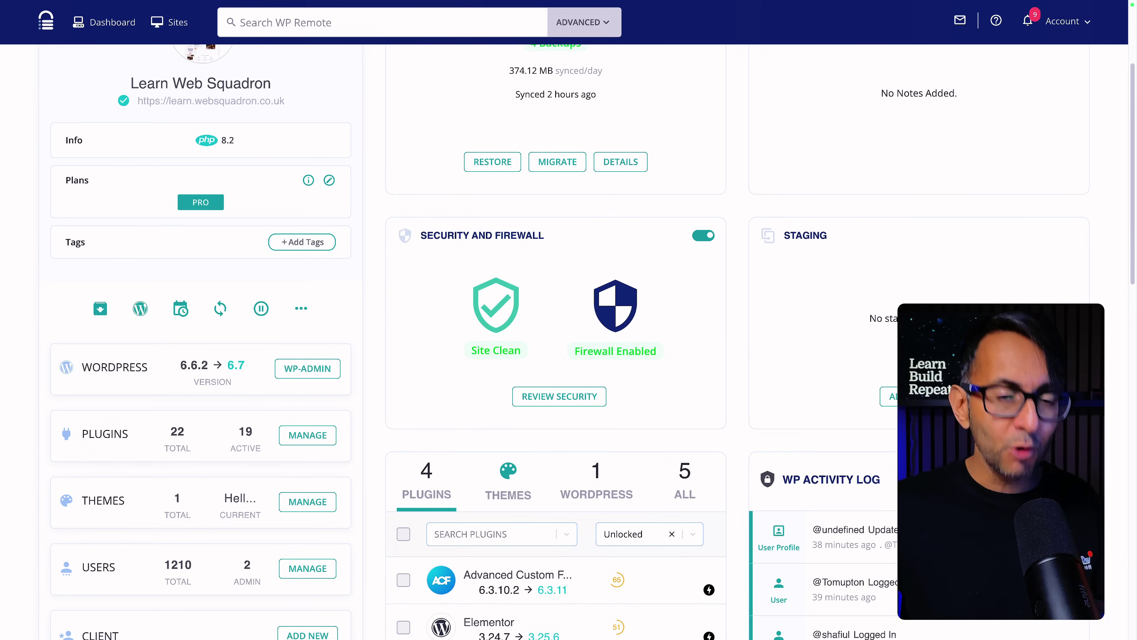
pyautogui.scroll(-2, 568, 343)
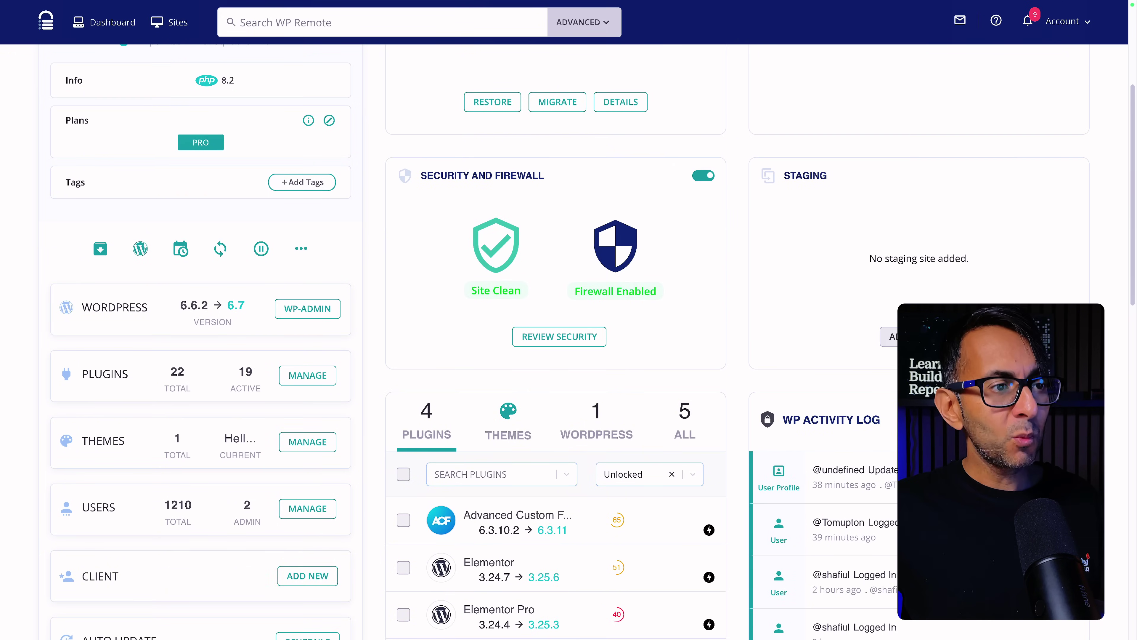
pyautogui.click(891, 335)
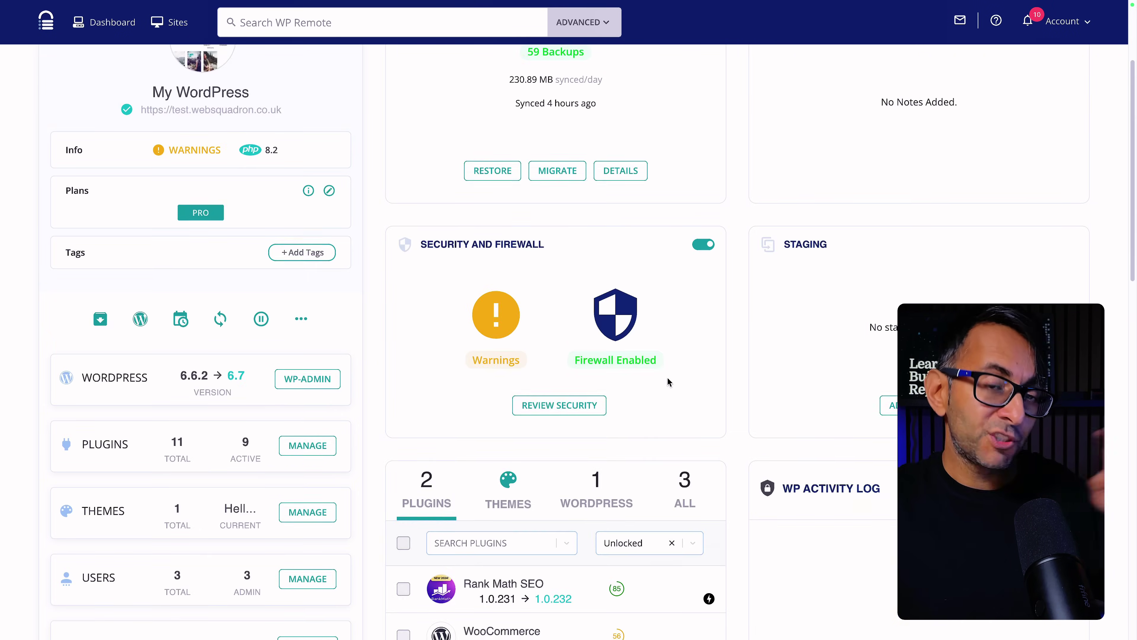
# Tick select-all in the plugin updates card so Rank Math SEO and WooCommerce are both checked
pyautogui.scroll(-3, 667, 376)
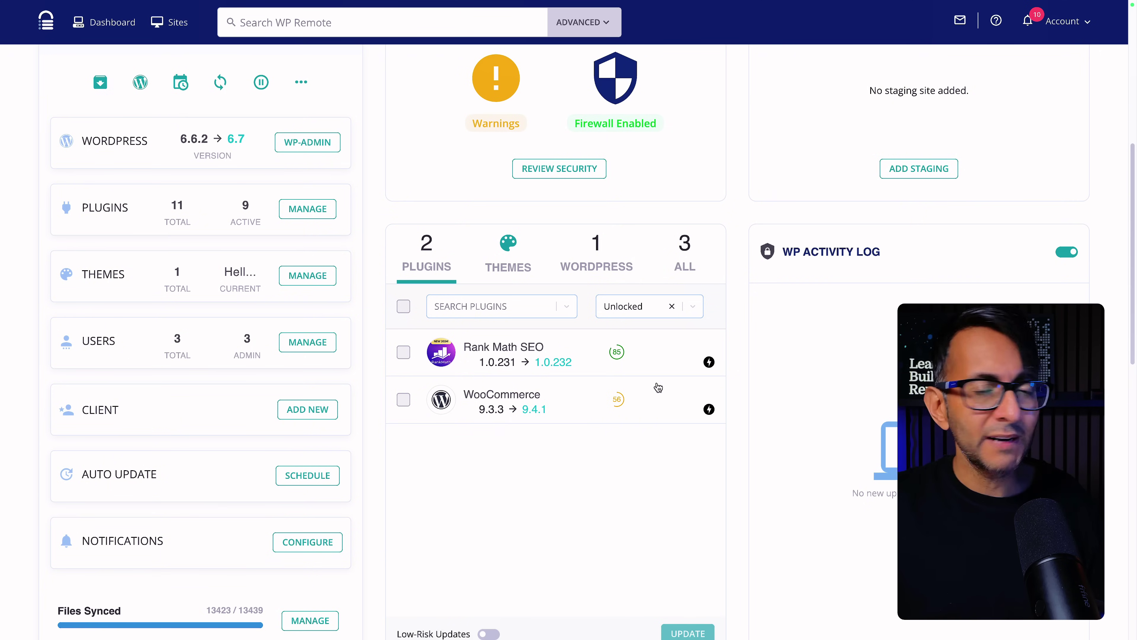
pyautogui.scroll(-2, 657, 388)
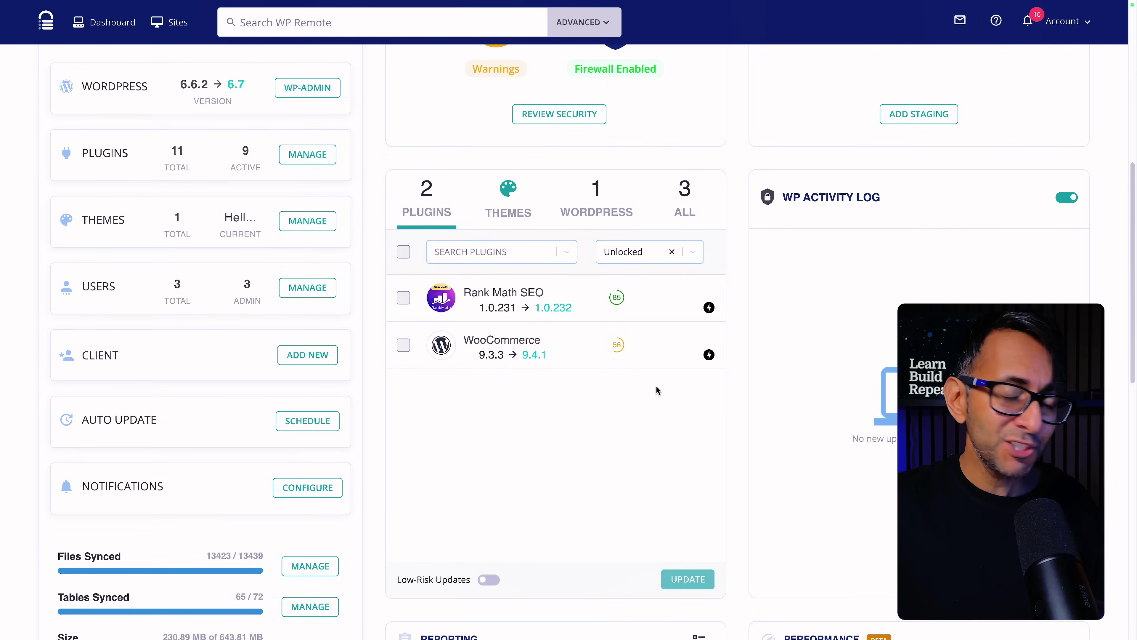
pyautogui.click(403, 253)
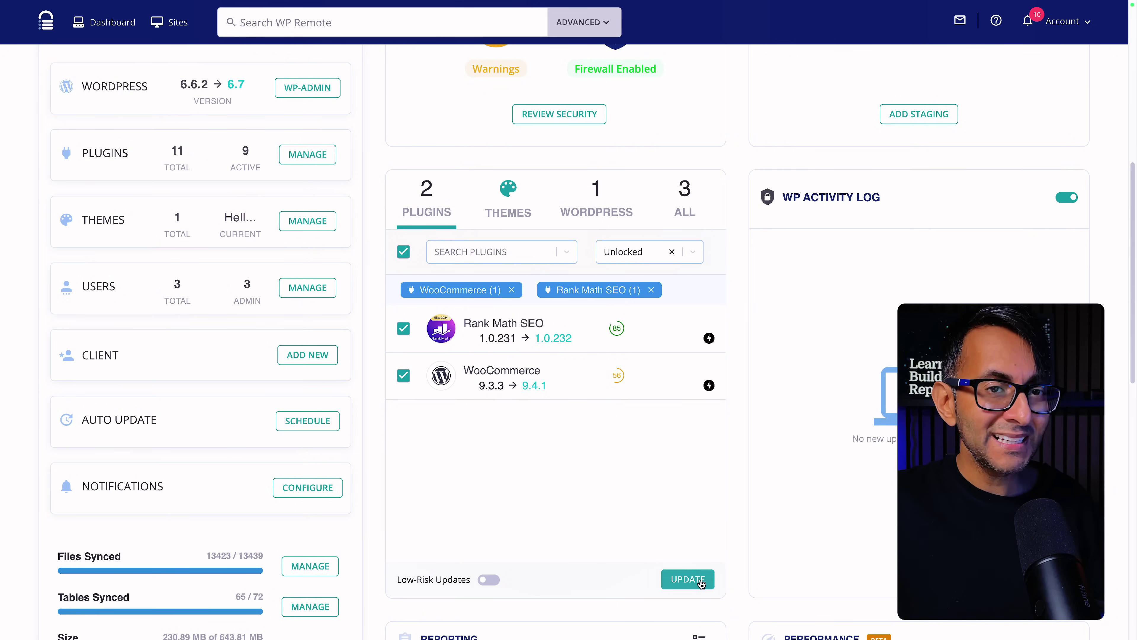
# Open Update Plugins for the two selected plugins and set the mode to Safe Update
pyautogui.click(688, 579)
pyautogui.press('Return')
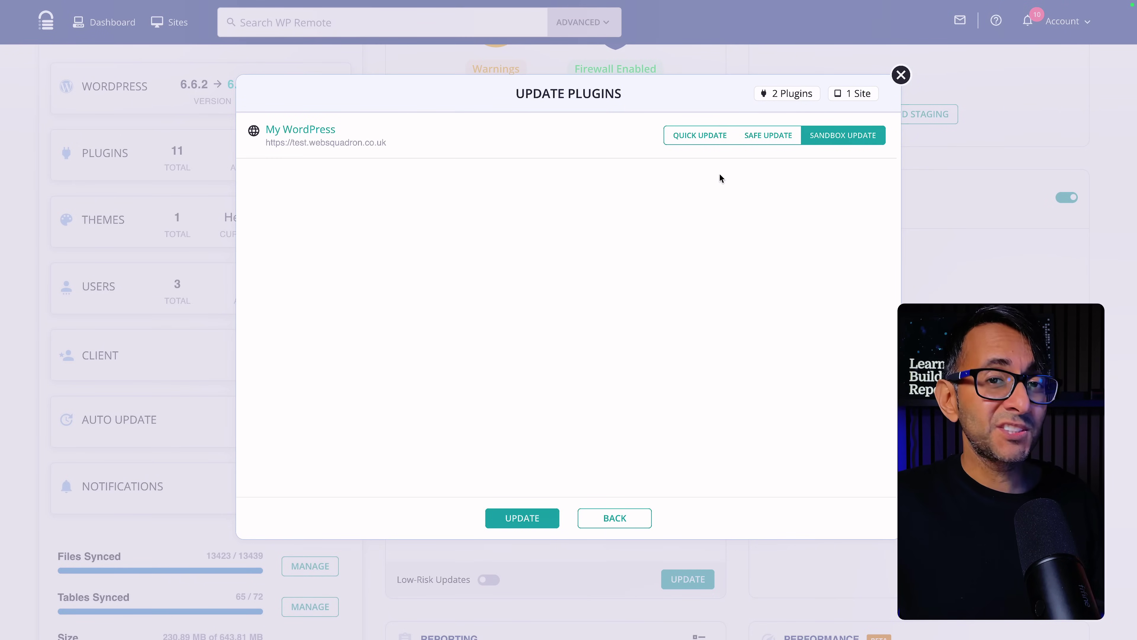
pyautogui.click(702, 135)
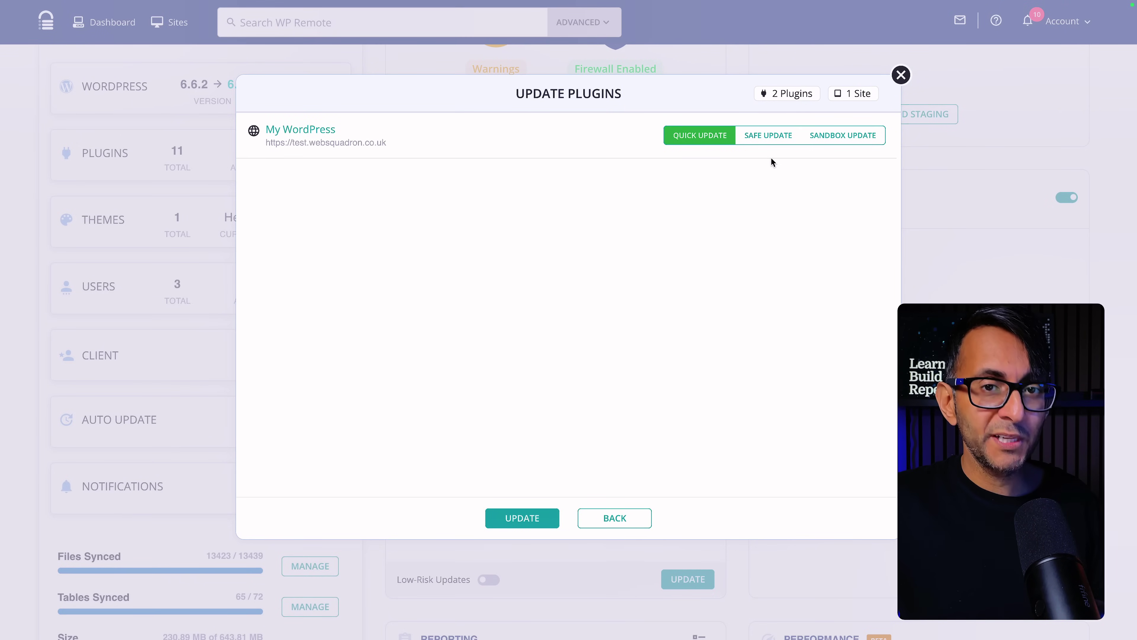
pyautogui.click(778, 140)
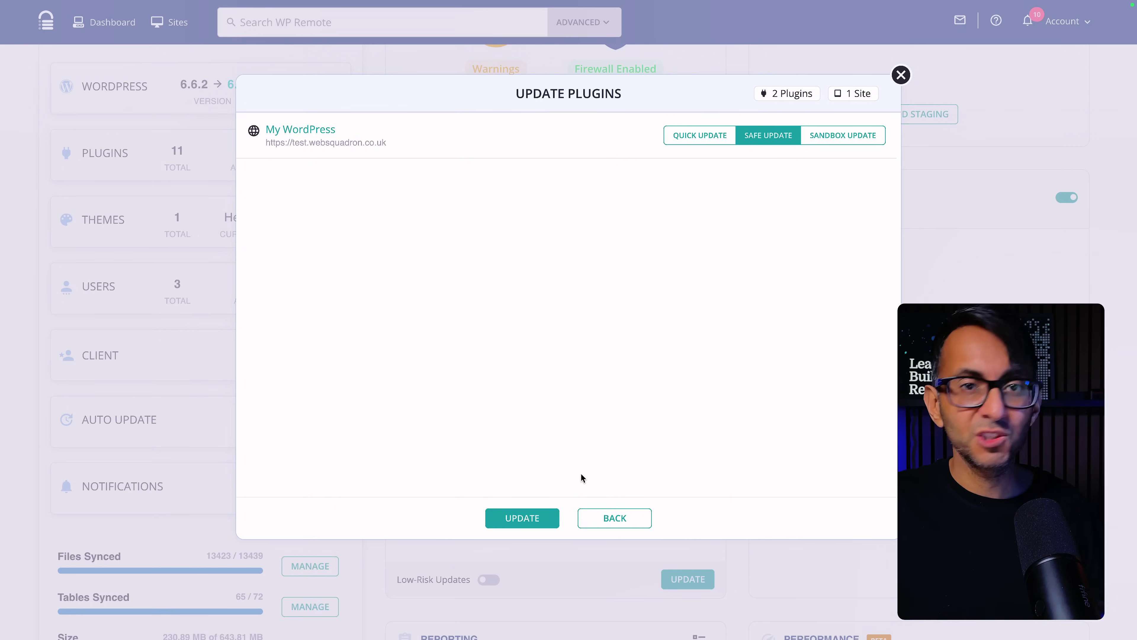
# Run the safe update and compare the before and after screenshots, confirming a 0.0% diff
pyautogui.click(530, 518)
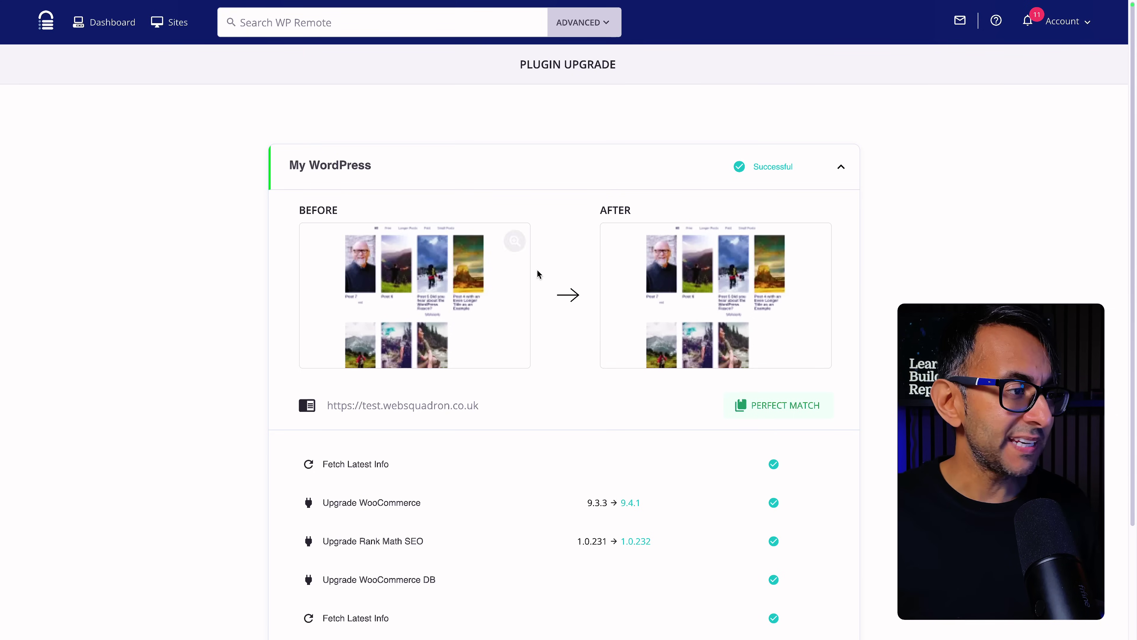
pyautogui.click(514, 241)
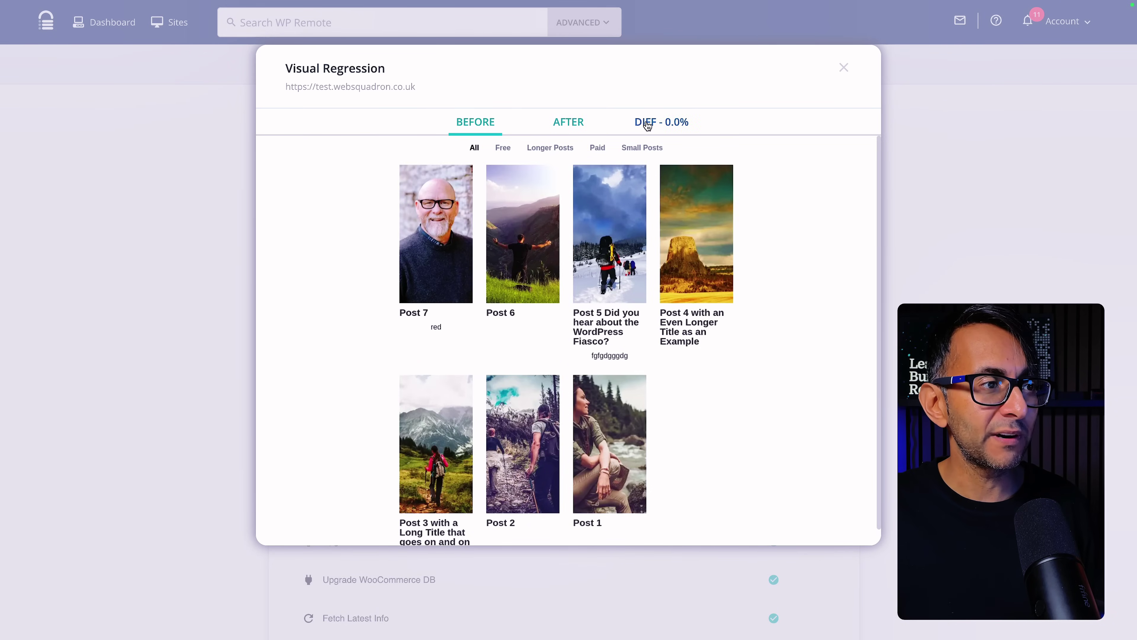
pyautogui.click(570, 129)
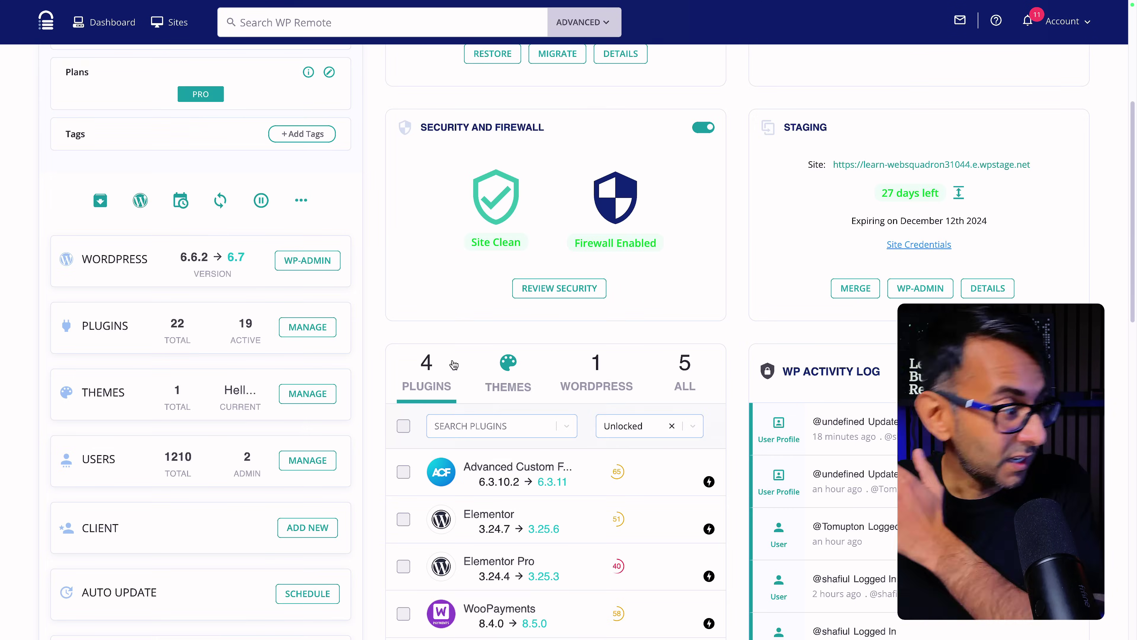
# Scroll down from the weekly auto-update schedule to the Reporting panel on the site overview
pyautogui.scroll(-1, 464, 377)
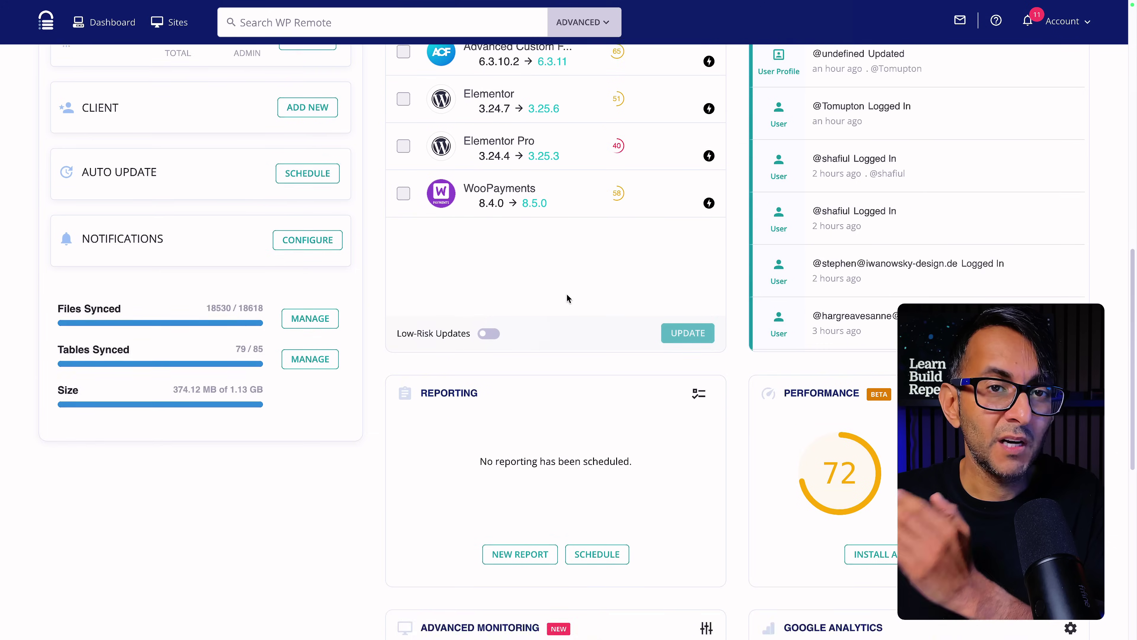
pyautogui.scroll(-3, 566, 293)
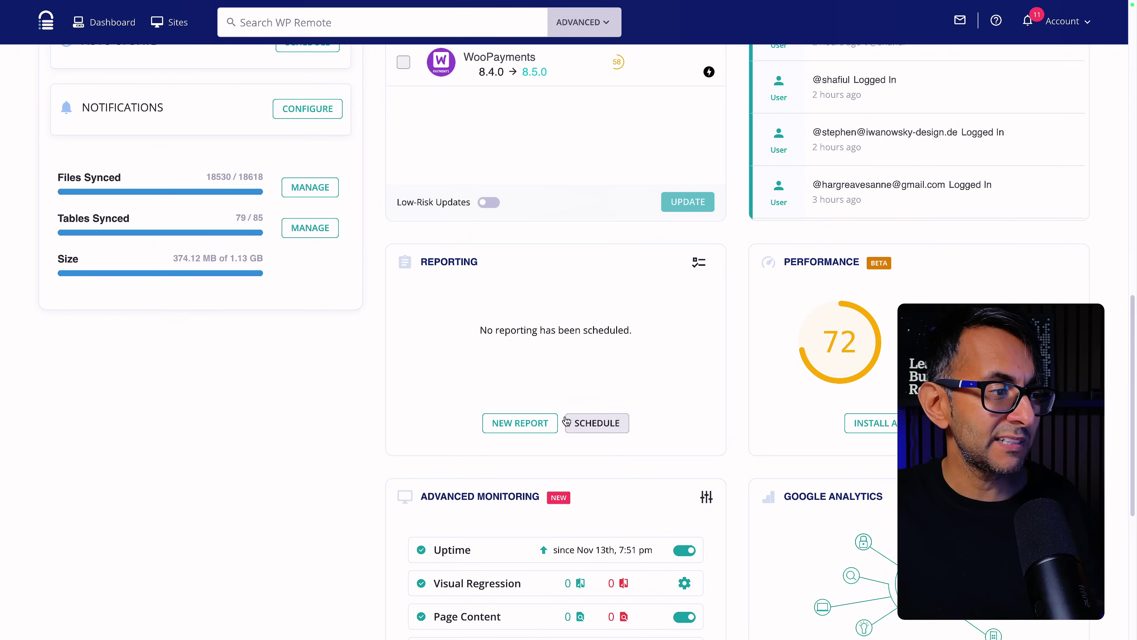
# Start a new website report and look over its template, language, date range and cover page settings
pyautogui.click(533, 423)
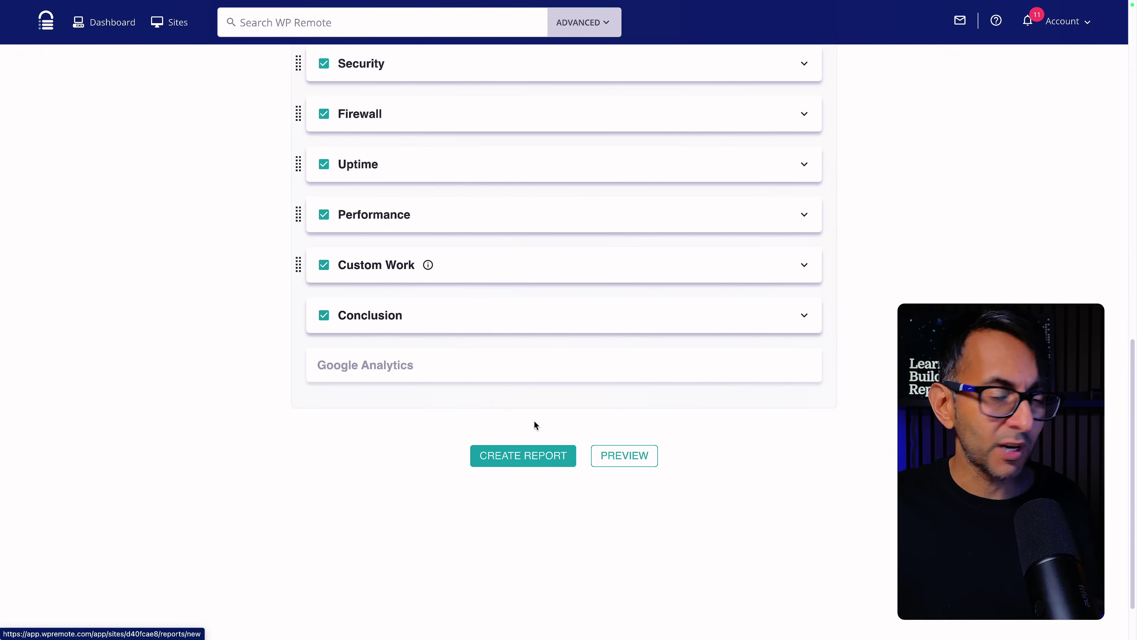
pyautogui.scroll(10, 636, 289)
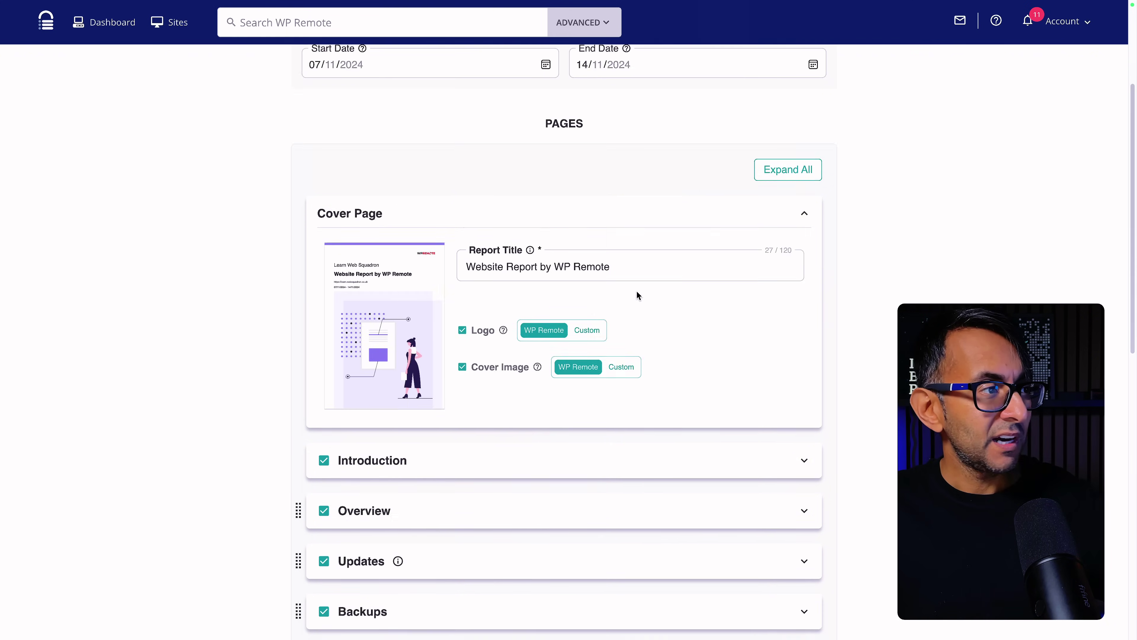
pyautogui.scroll(1, 638, 294)
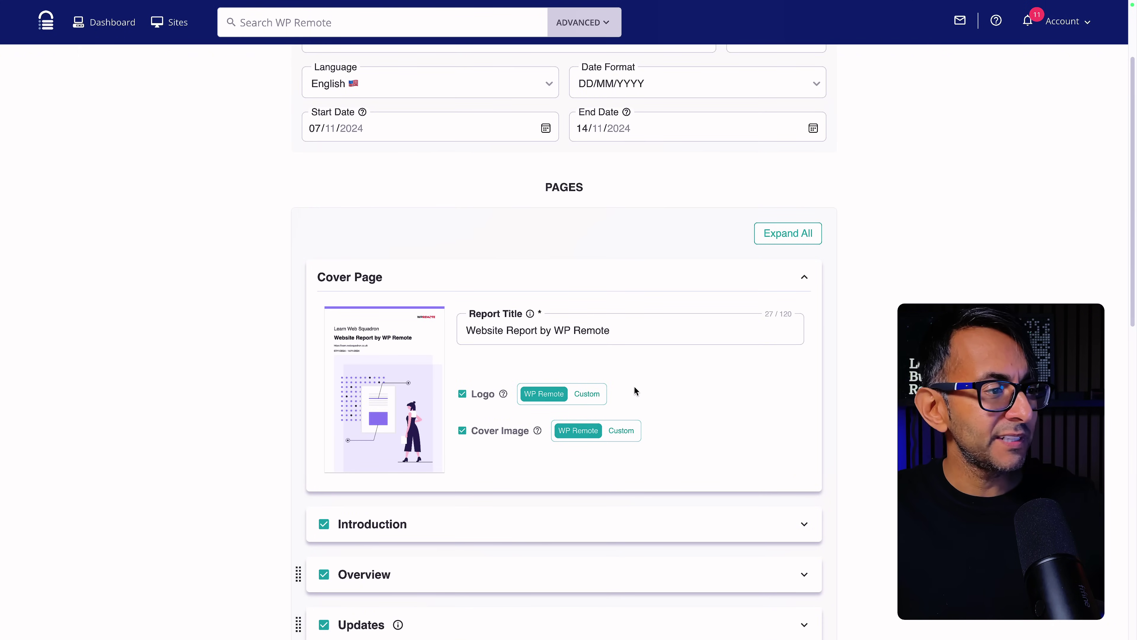
pyautogui.scroll(2, 650, 388)
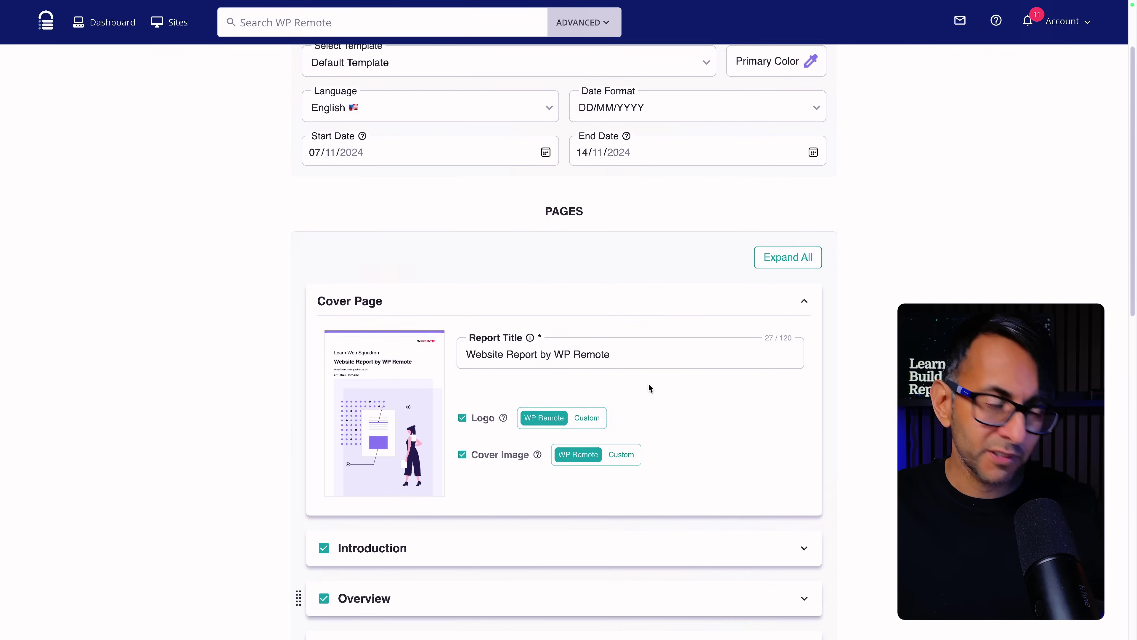
pyautogui.scroll(-12, 654, 387)
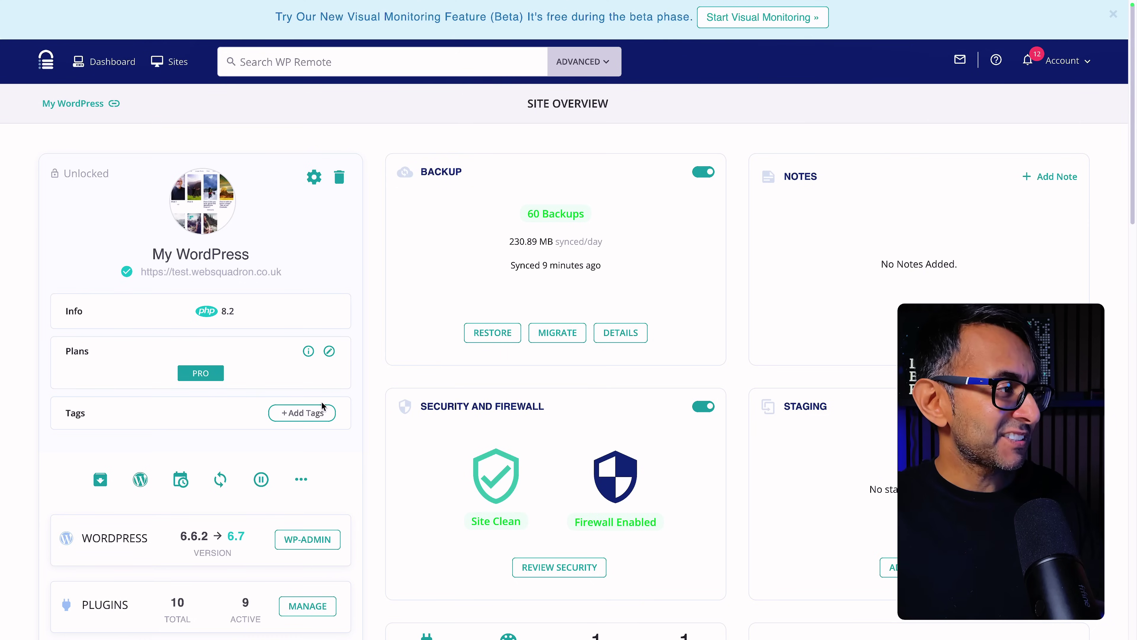
# Open Manage Plugins from the Plugins card to list My WordPress's 10 installed plugins
pyautogui.scroll(-5, 320, 401)
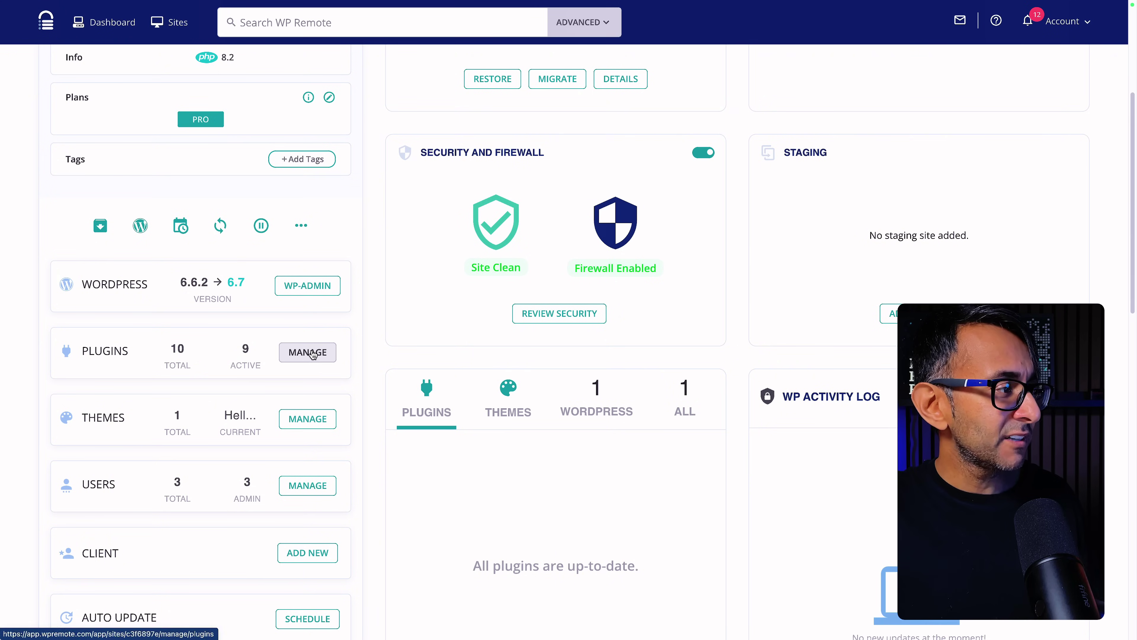
pyautogui.click(311, 354)
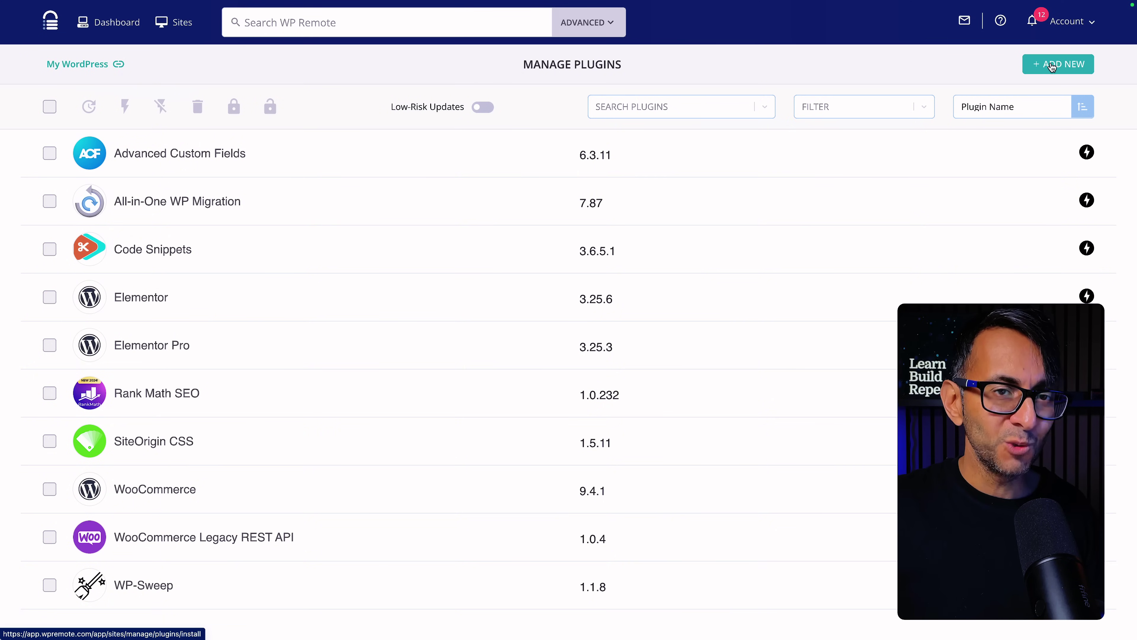
# Install MalCare WordPress Security plugin 5.81 on My WordPress with Enable Safe Install ticked
pyautogui.click(1053, 66)
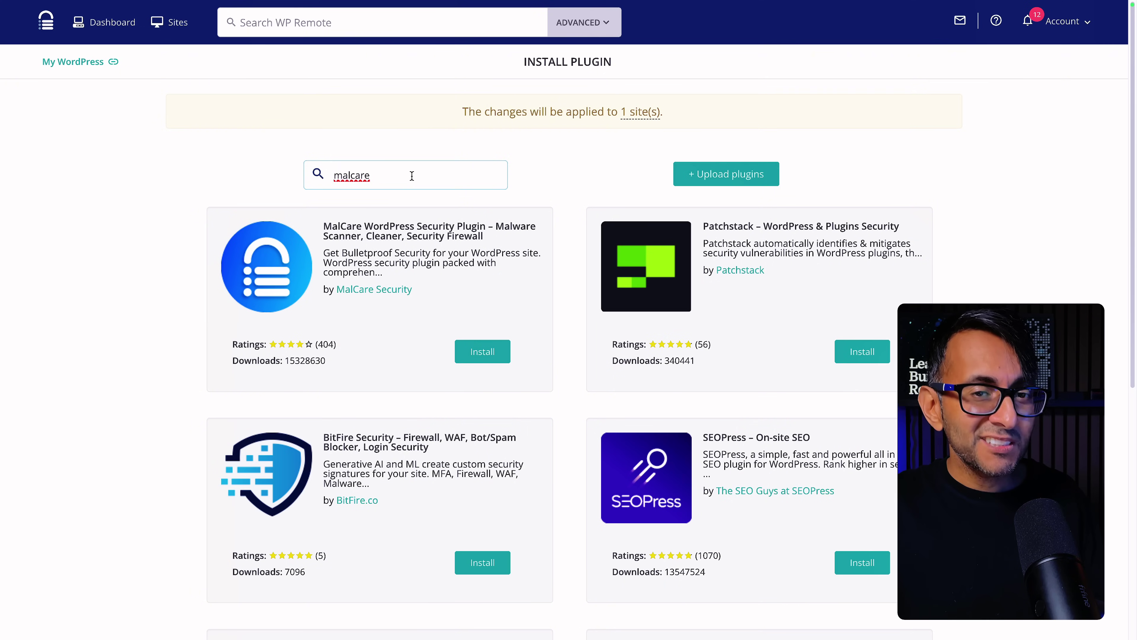
pyautogui.click(482, 351)
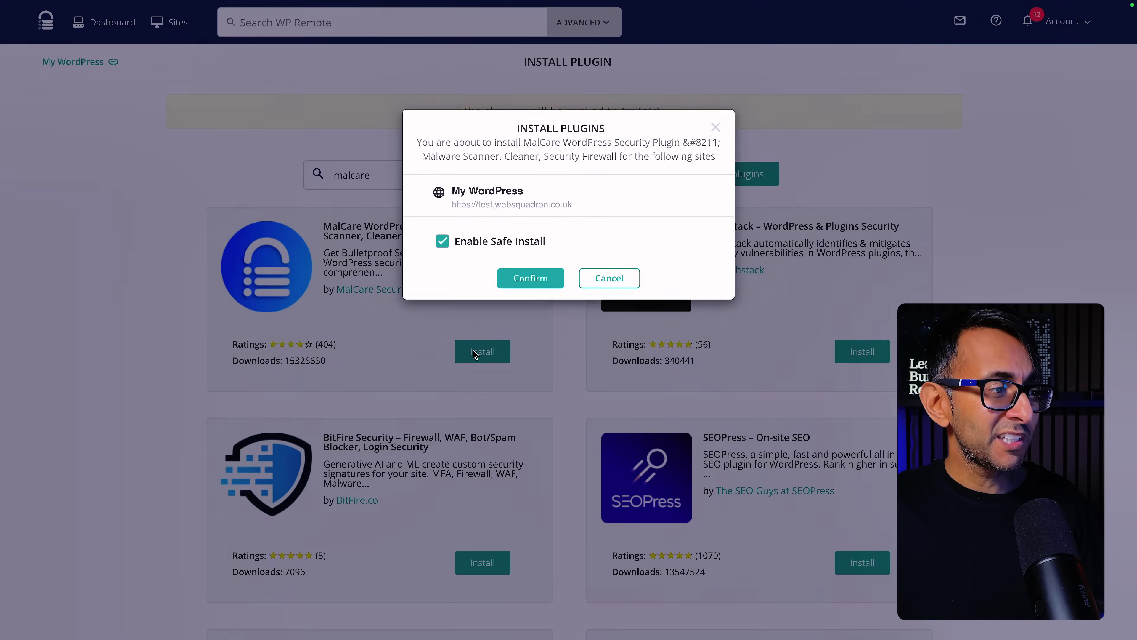
pyautogui.click(528, 277)
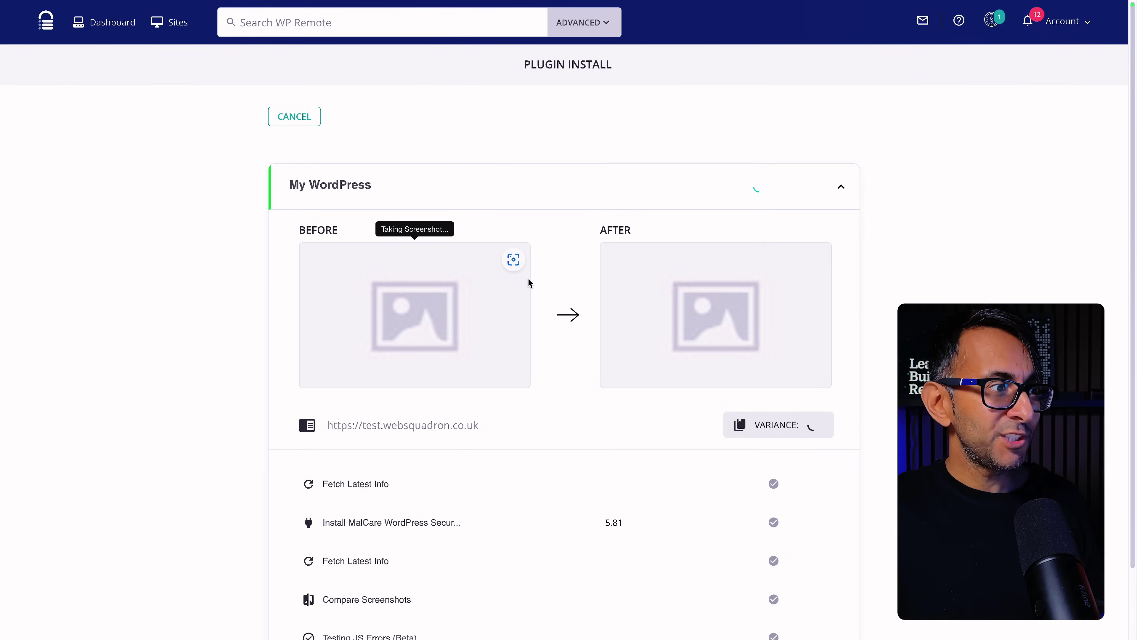